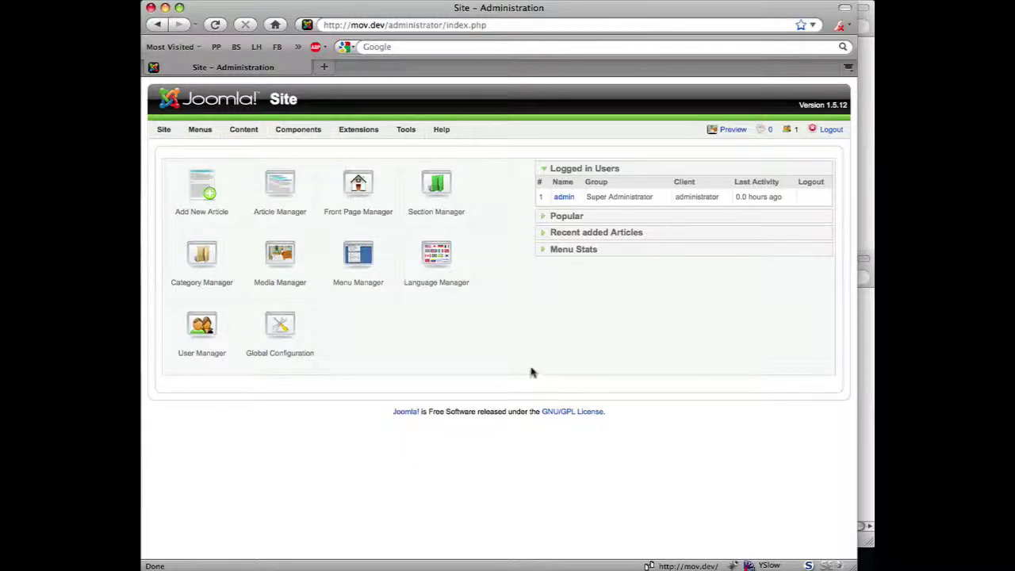
Open the WordPress component from the Joomla administration and look over its dashboard.
{"action": "left_click_drag", "start_coordinate": [532, 370], "coordinate": [439, 327]}
{"action": "left_click", "coordinate": [439, 327]}
{"action": "mouse_move", "coordinate": [319, 135]}
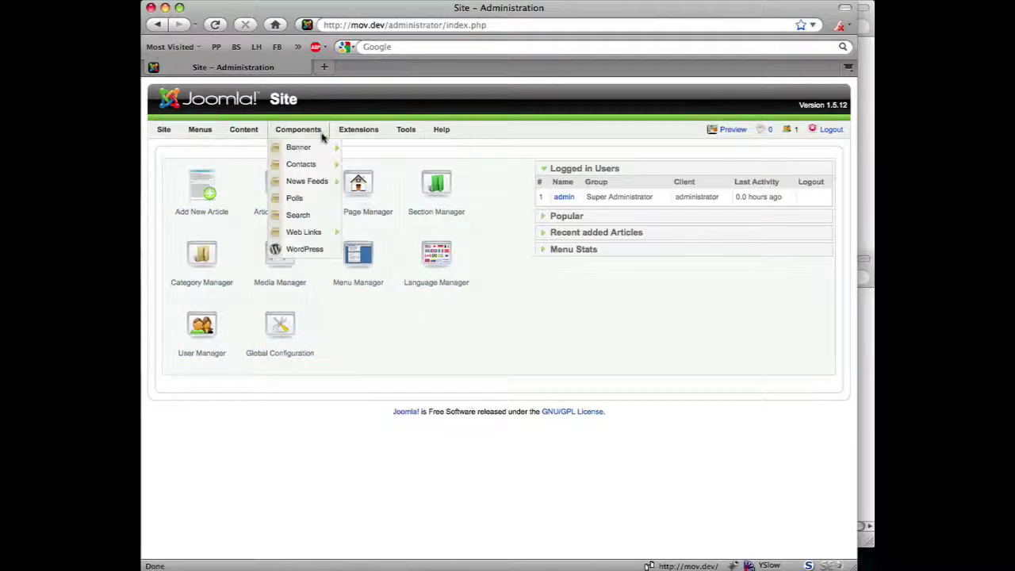
{"action": "left_click", "coordinate": [310, 254]}
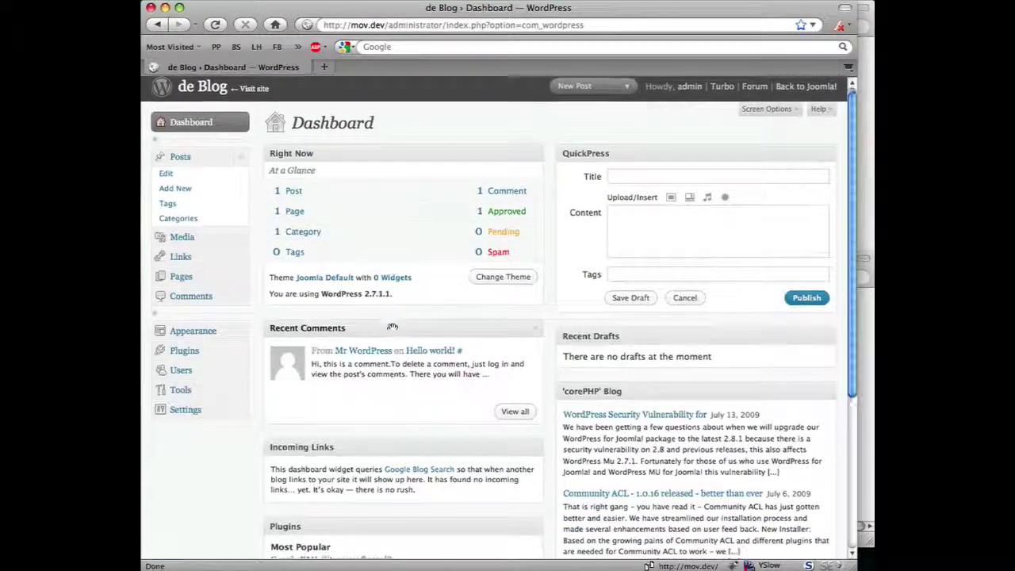
{"action": "scroll", "coordinate": [392, 341], "scroll_direction": "down", "scroll_amount": 5}
{"action": "scroll", "coordinate": [399, 316], "scroll_direction": "up", "scroll_amount": 5}
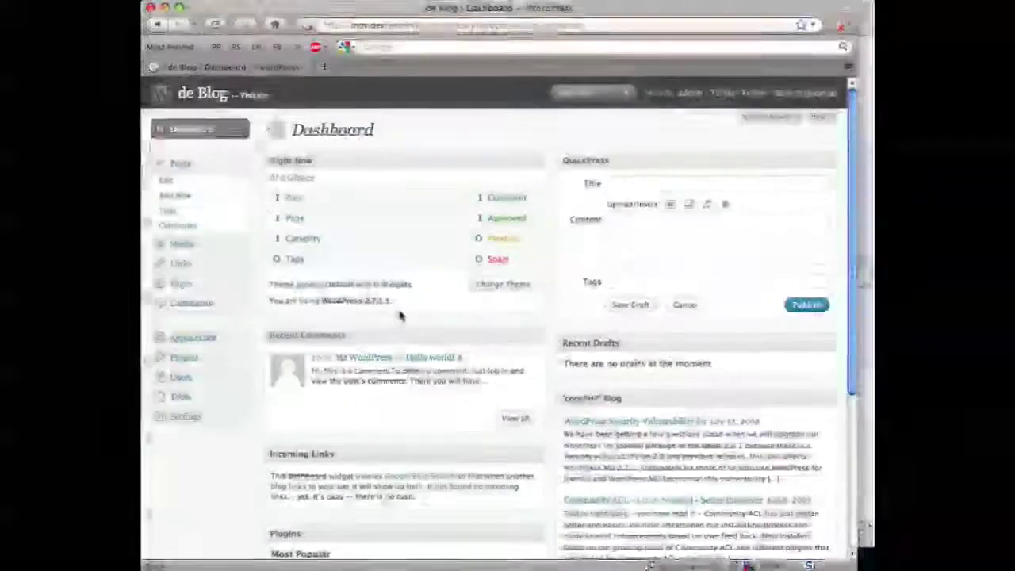
Return to Joomla's Menu Manager and open a site preview in its own tab, placed ahead of the administration tab.
{"action": "left_click", "coordinate": [805, 93]}
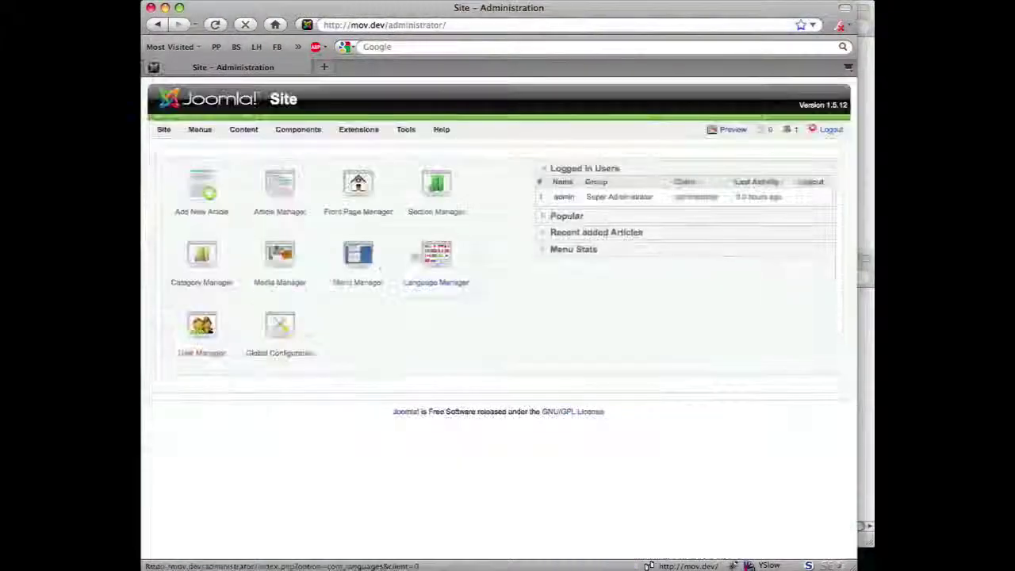
{"action": "left_click", "coordinate": [367, 274]}
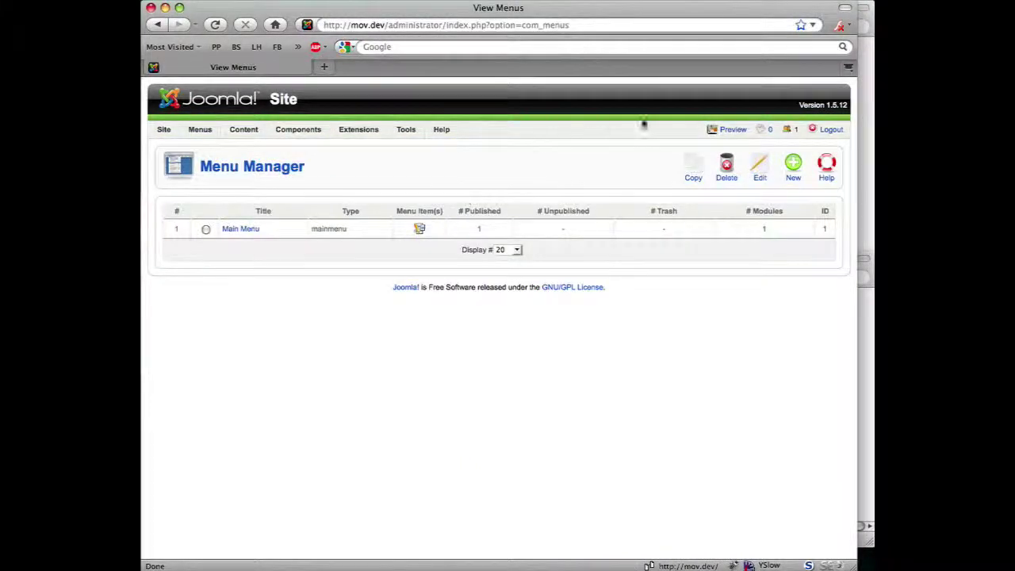
{"action": "left_click", "coordinate": [733, 130]}
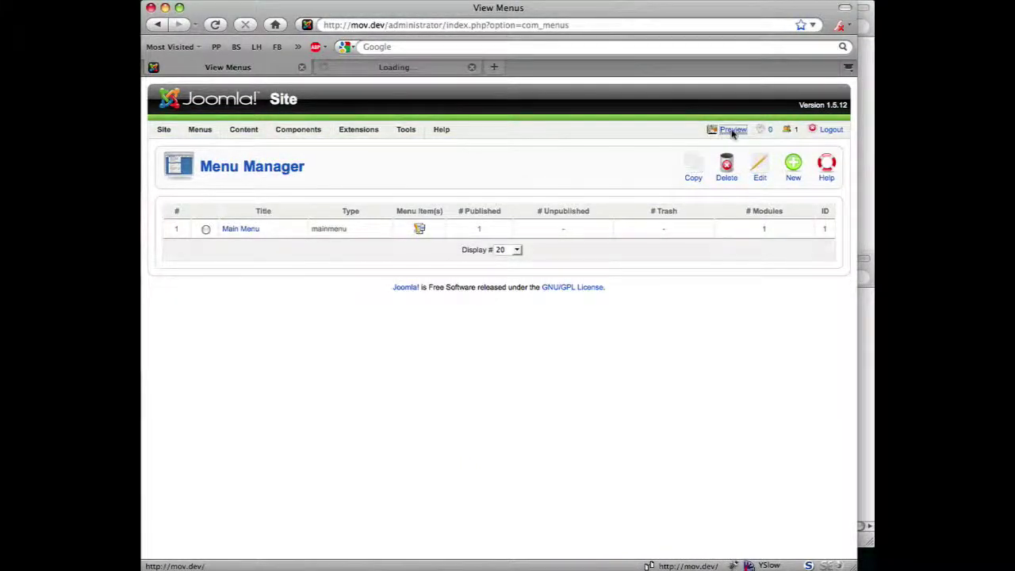
{"action": "left_click", "coordinate": [386, 71]}
{"action": "left_click_drag", "start_coordinate": [392, 71], "coordinate": [174, 69]}
{"action": "left_click", "coordinate": [380, 69]}
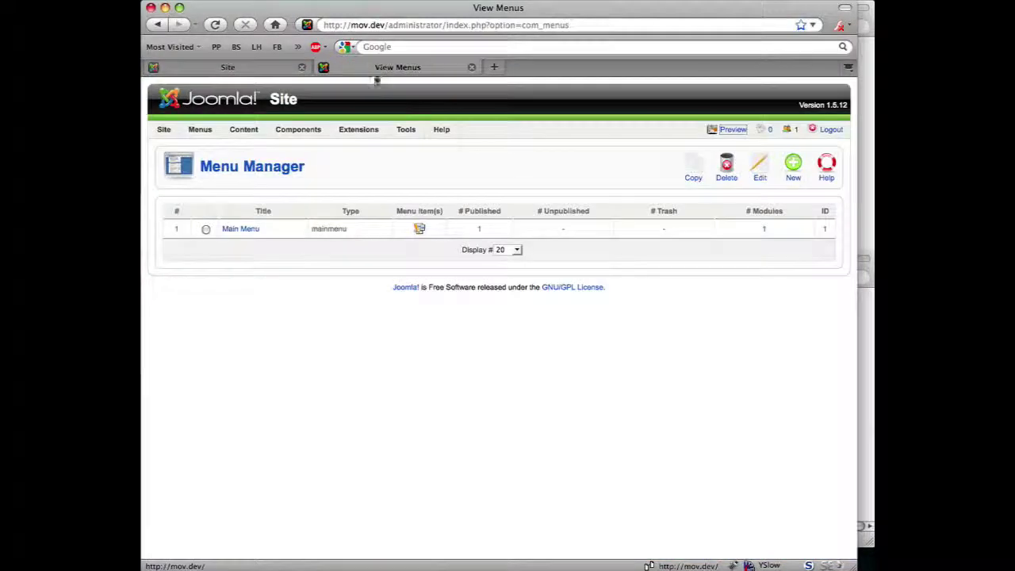
Start a new Main Menu item of the WordPress type.
{"action": "left_click", "coordinate": [418, 228]}
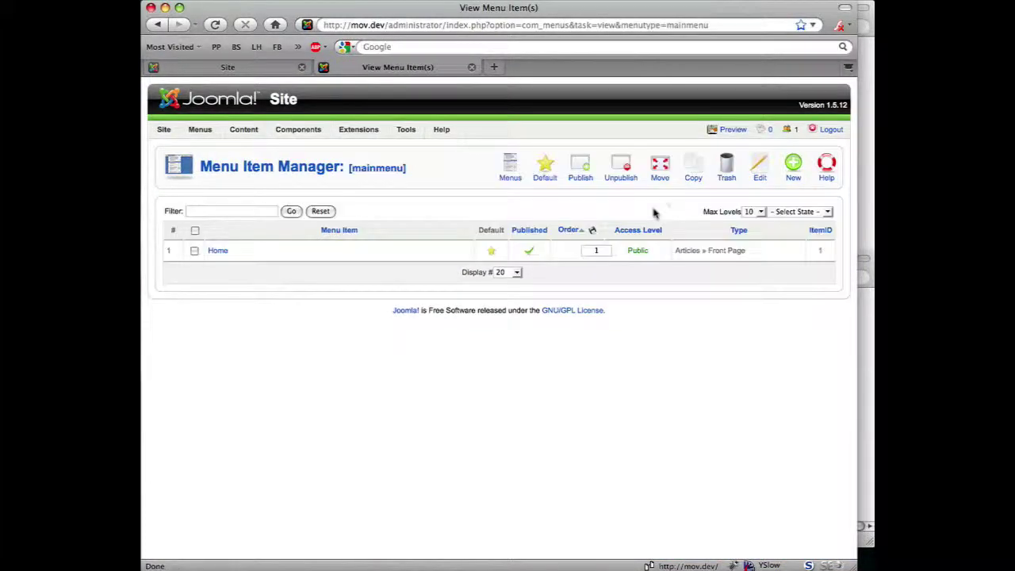
{"action": "left_click", "coordinate": [793, 167]}
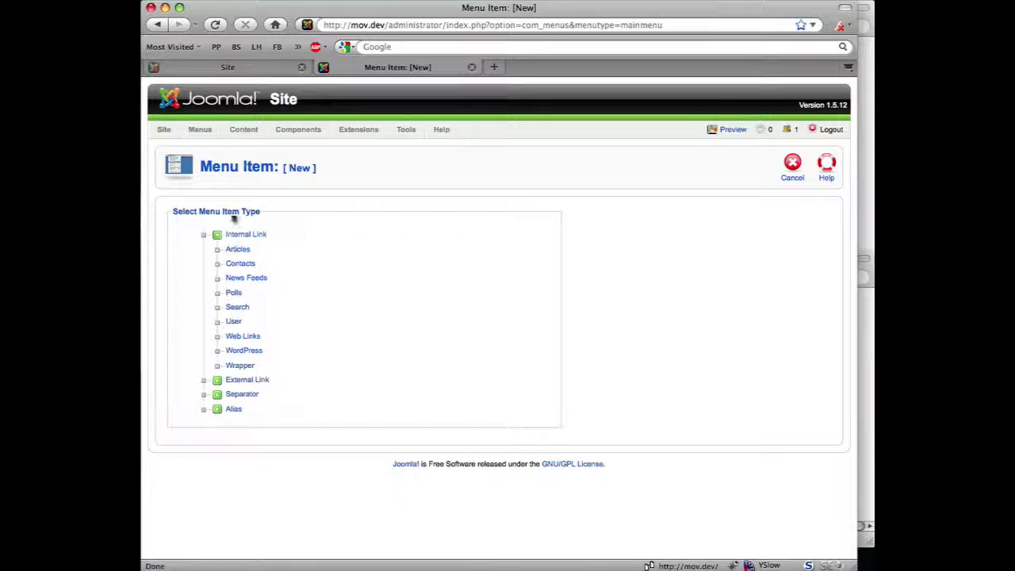
{"action": "left_click", "coordinate": [240, 353]}
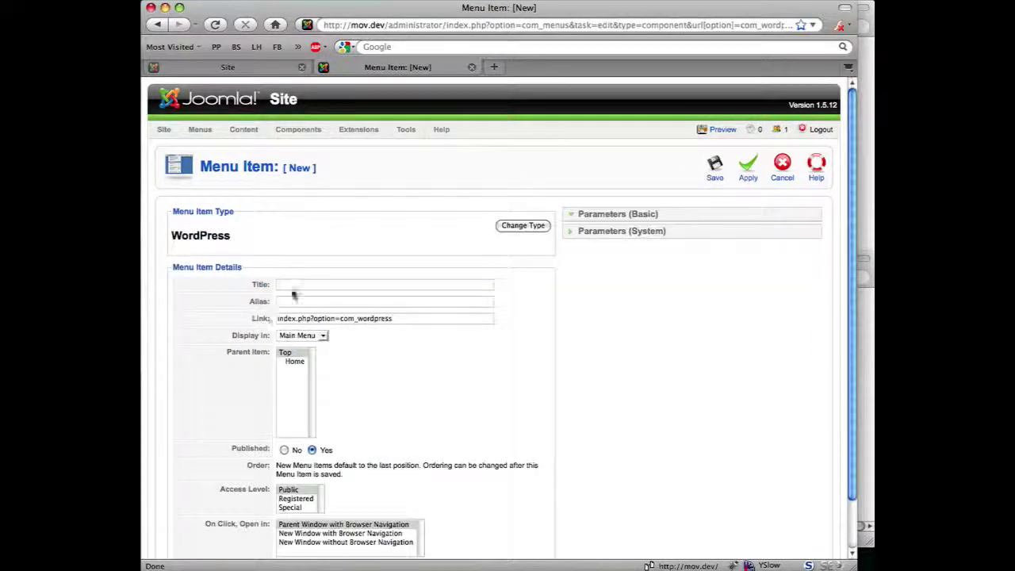
Title the new menu item Blog and save it.
{"action": "left_click", "coordinate": [293, 288]}
{"action": "type", "text": "Bl"}
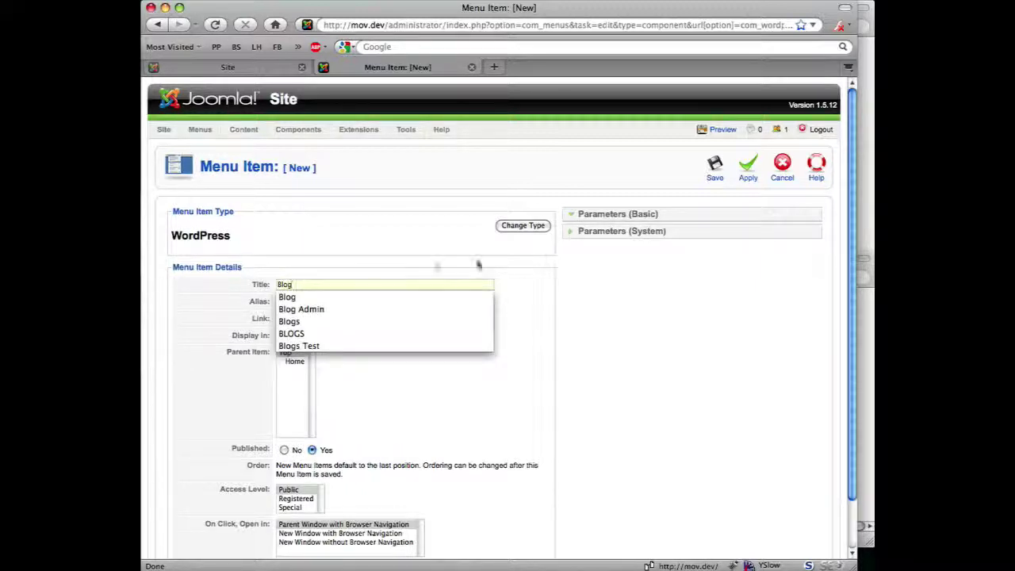
{"action": "type", "text": "og"}
{"action": "left_click", "coordinate": [626, 322]}
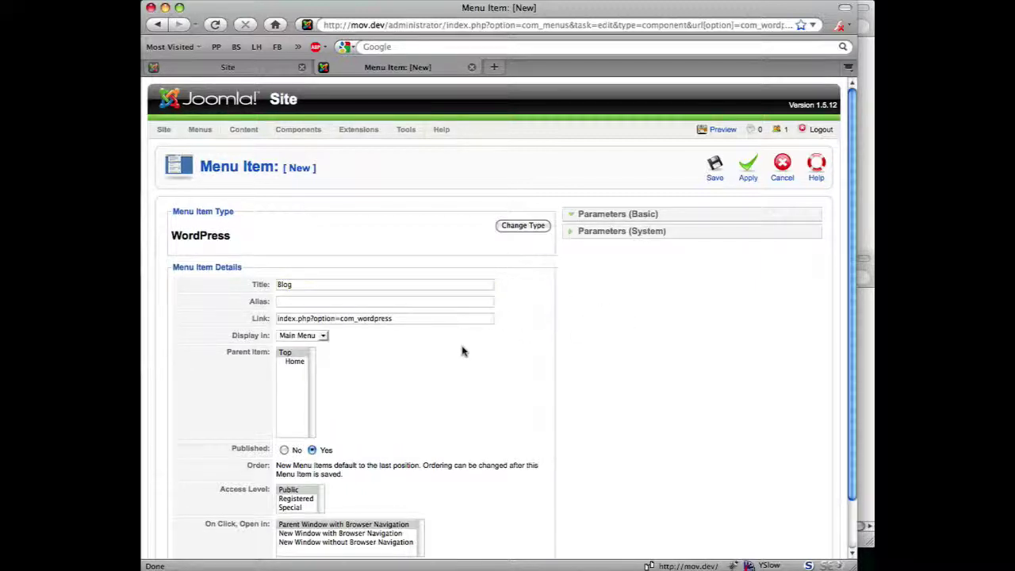
{"action": "left_click", "coordinate": [724, 178]}
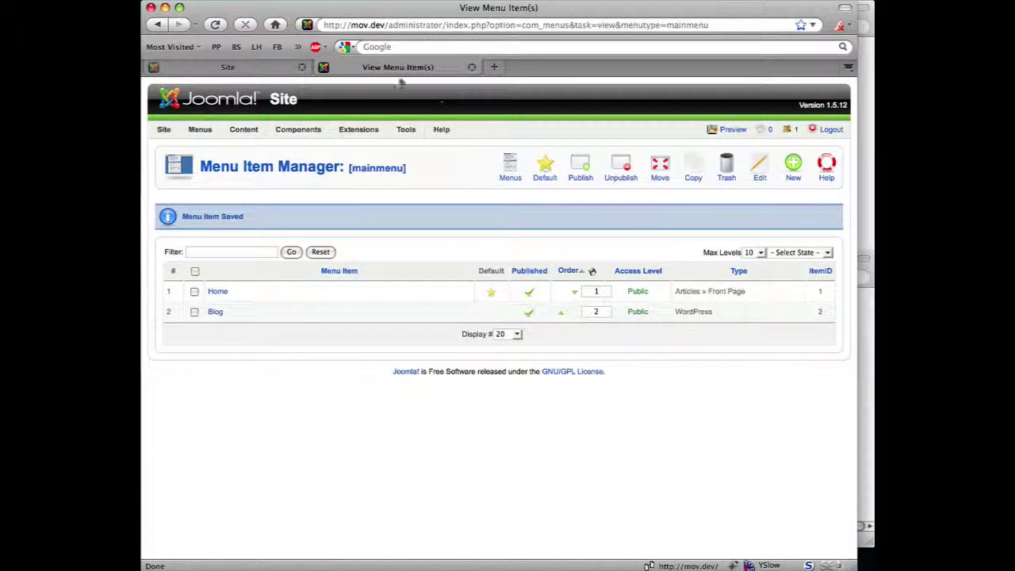
Reload the site's front end, open the Blog page and examine its post and the sidebar lists below it.
{"action": "left_click", "coordinate": [277, 72]}
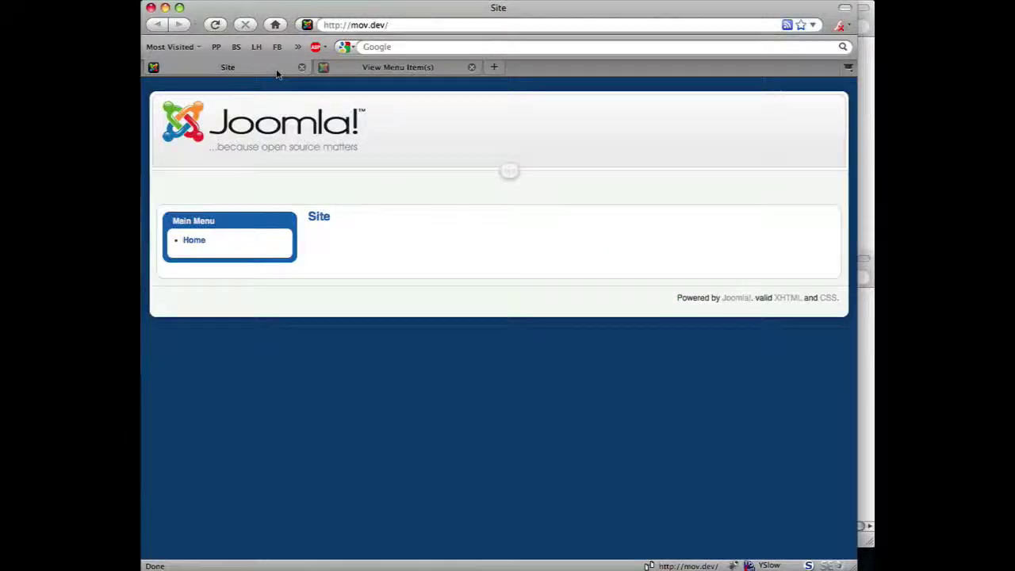
{"action": "left_click", "coordinate": [196, 241]}
{"action": "left_click", "coordinate": [197, 255]}
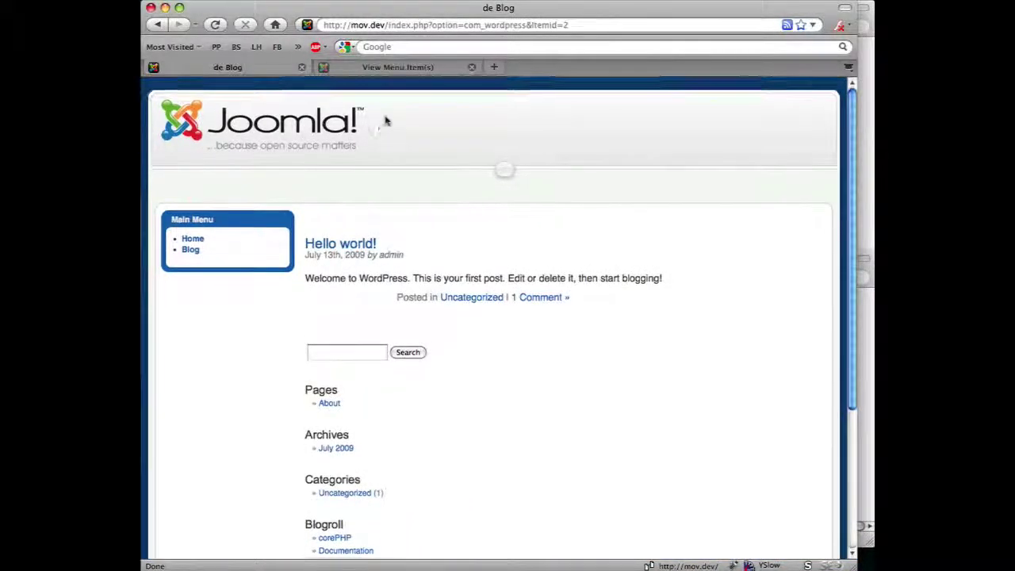
{"action": "scroll", "coordinate": [387, 121], "scroll_direction": "down", "scroll_amount": 5}
{"action": "scroll", "coordinate": [387, 121], "scroll_direction": "up", "scroll_amount": 2}
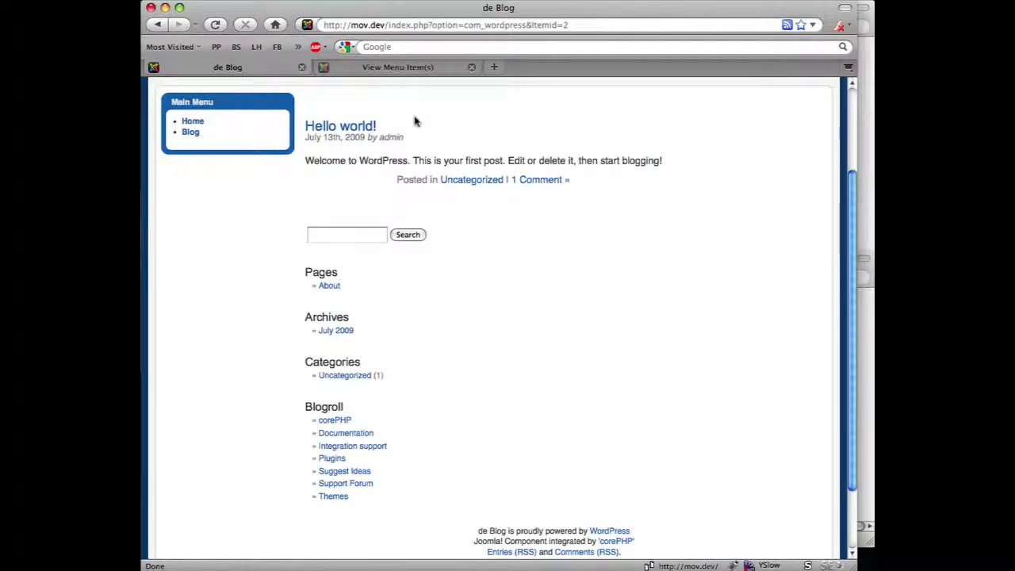
{"action": "scroll", "coordinate": [414, 122], "scroll_direction": "up", "scroll_amount": 2}
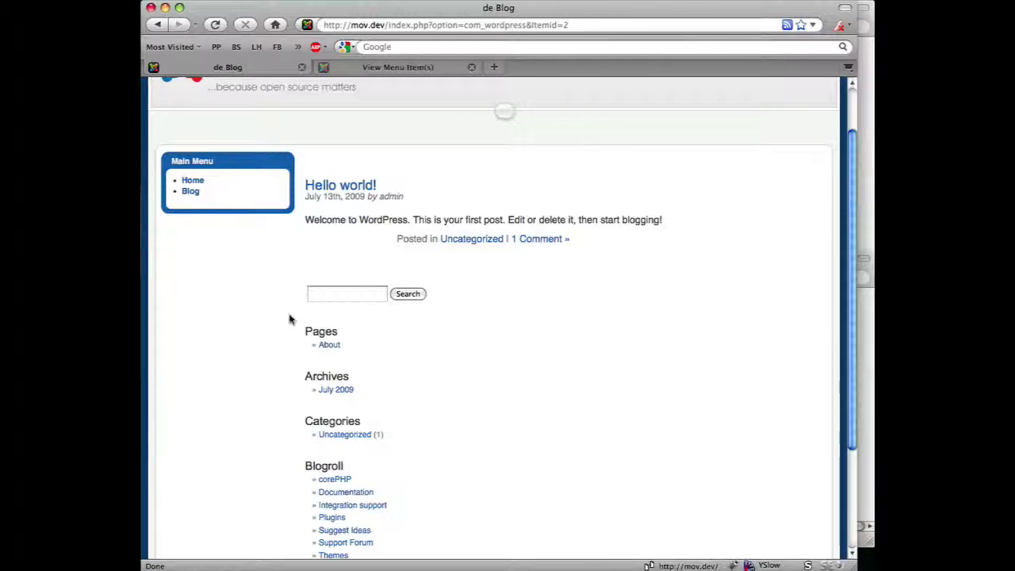
{"action": "left_click_drag", "start_coordinate": [303, 293], "coordinate": [337, 379]}
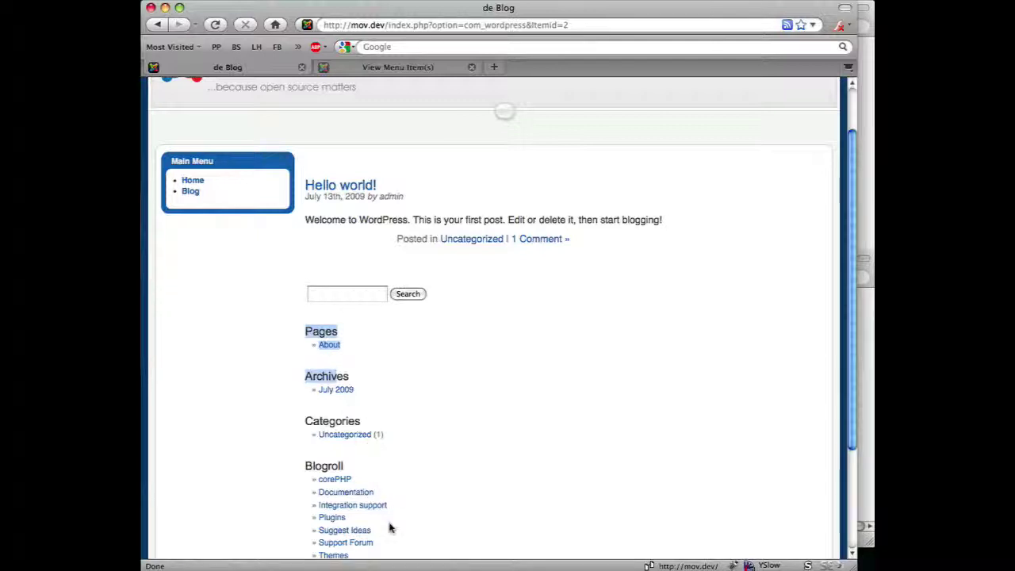
{"action": "left_click", "coordinate": [389, 529]}
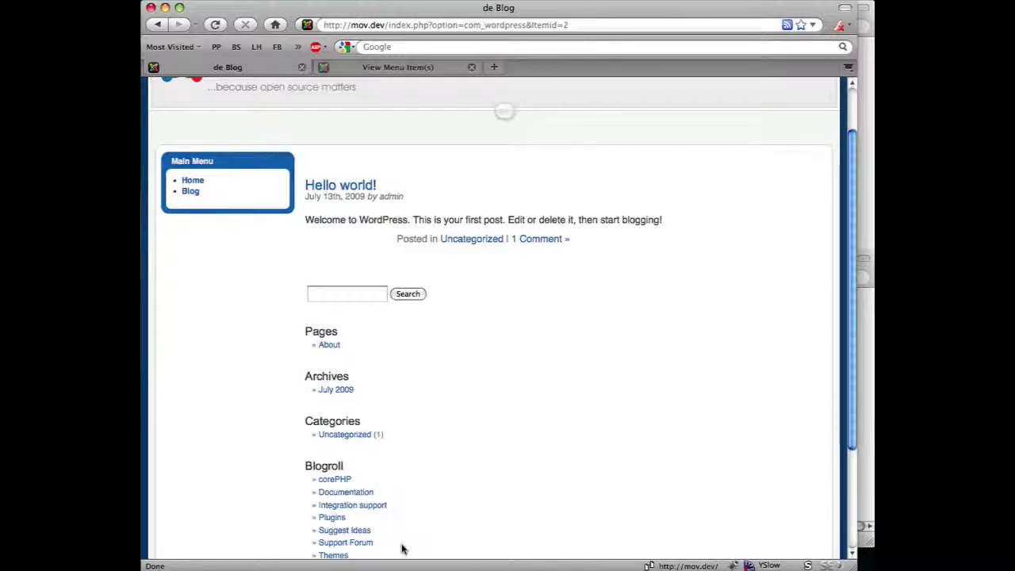
{"action": "scroll", "coordinate": [403, 548], "scroll_direction": "up", "scroll_amount": 2}
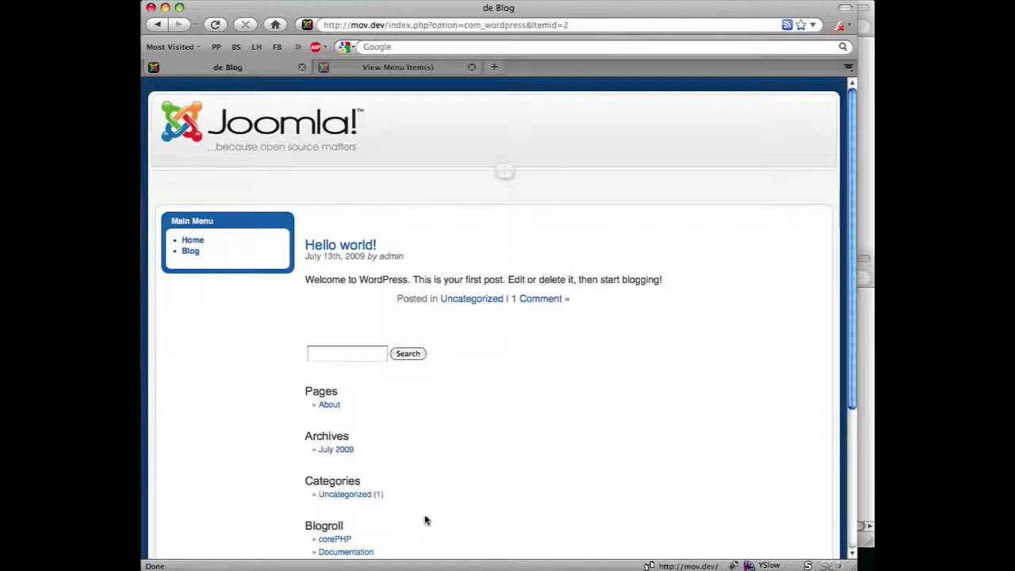
Open the General Settings of the WordPress component in the Joomla administration.
{"action": "left_click", "coordinate": [377, 68]}
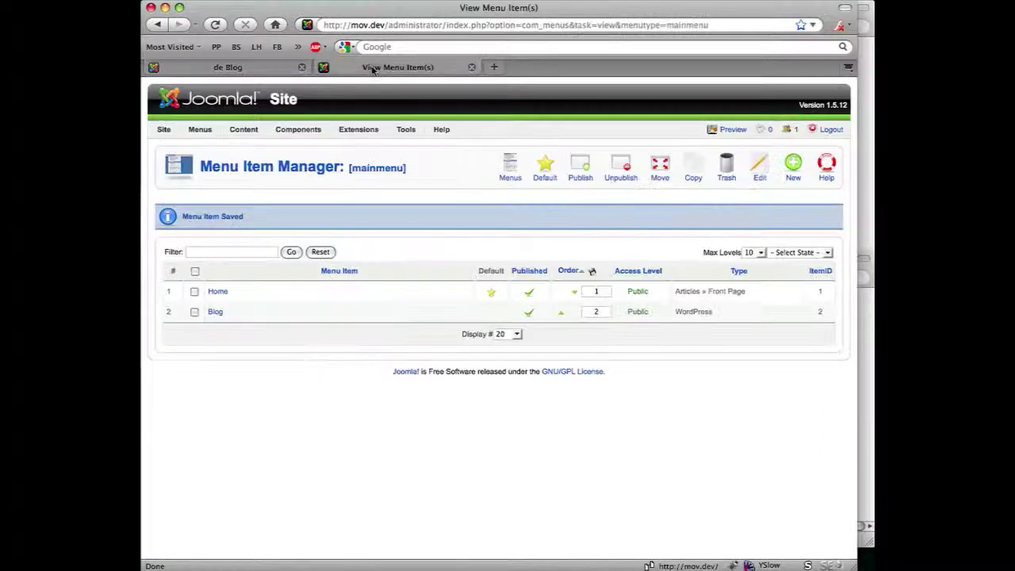
{"action": "mouse_move", "coordinate": [320, 132]}
{"action": "left_click", "coordinate": [315, 249]}
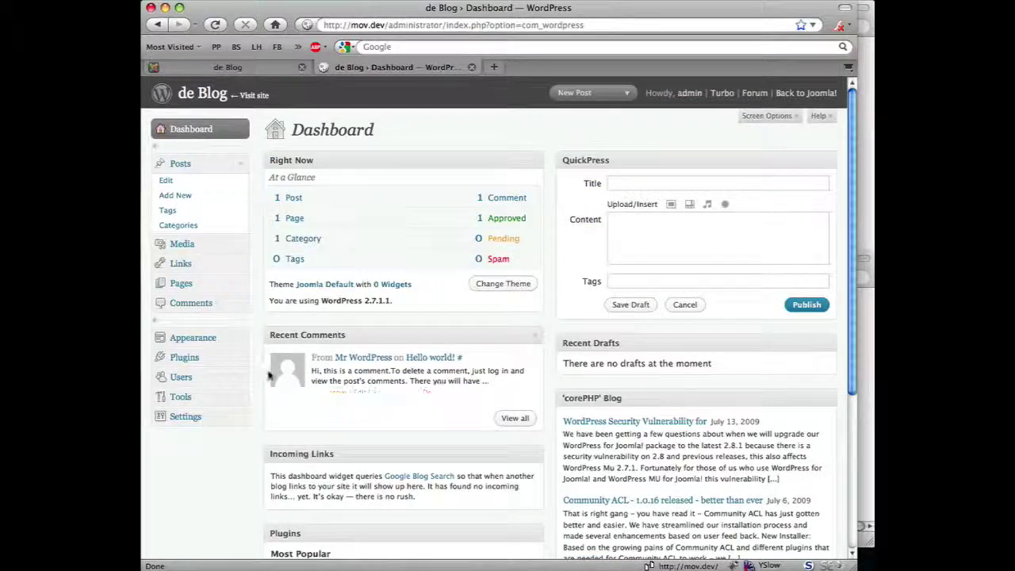
{"action": "left_click", "coordinate": [245, 418]}
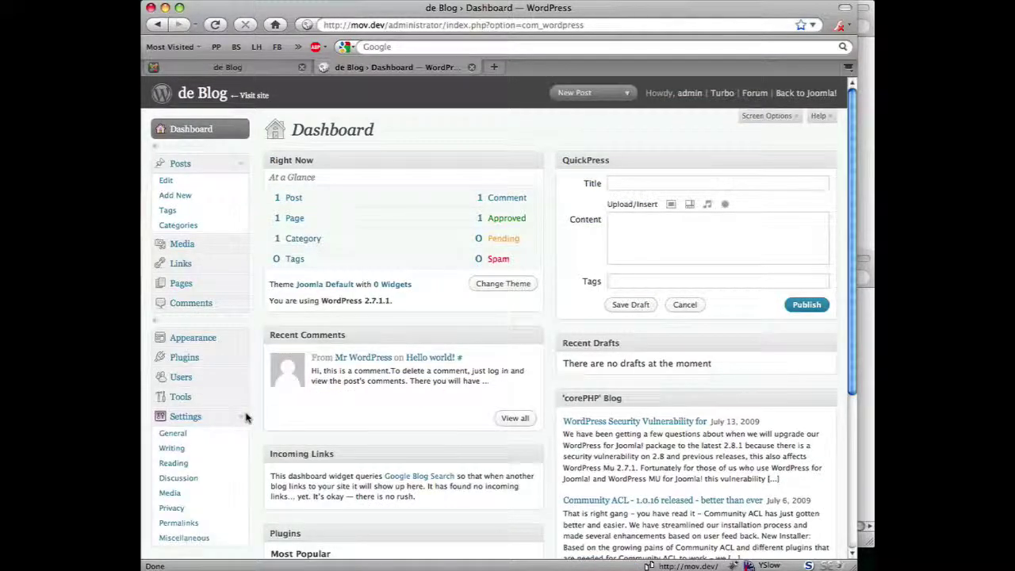
{"action": "left_click", "coordinate": [234, 435]}
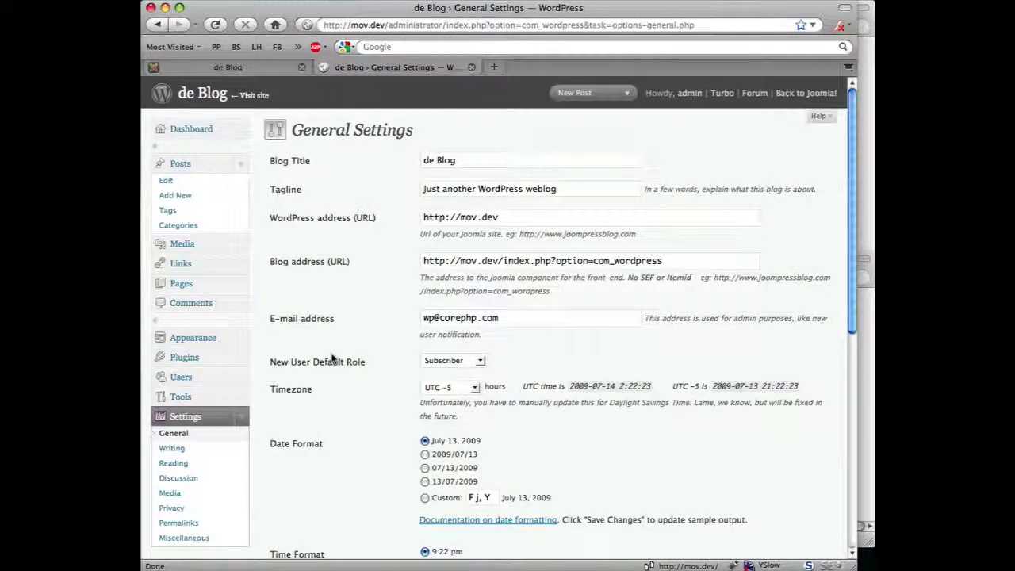
Set the Show Sidebar option to No in the General Settings.
{"action": "scroll", "coordinate": [333, 357], "scroll_direction": "down", "scroll_amount": 8}
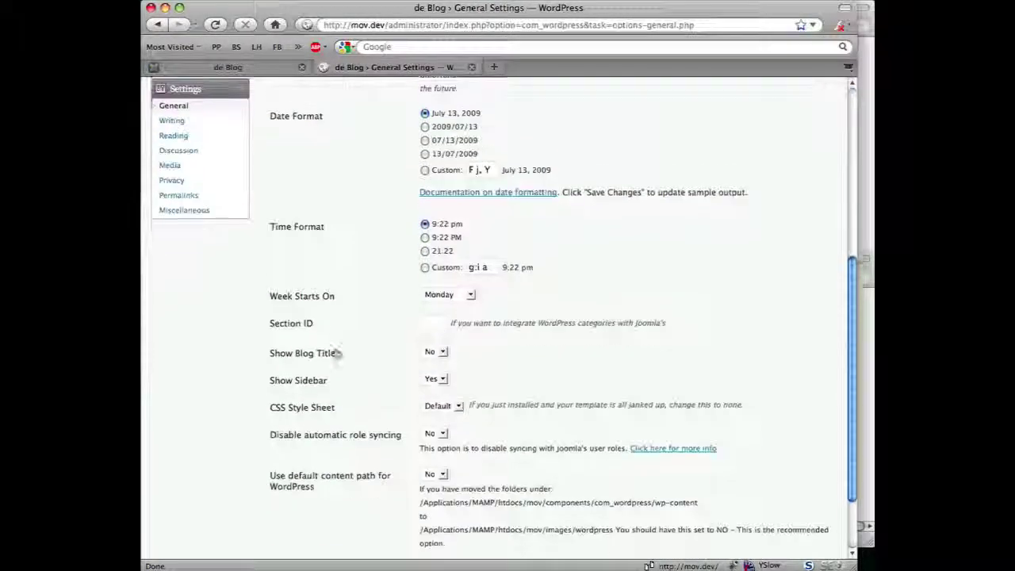
{"action": "scroll", "coordinate": [337, 353], "scroll_direction": "down", "scroll_amount": 1}
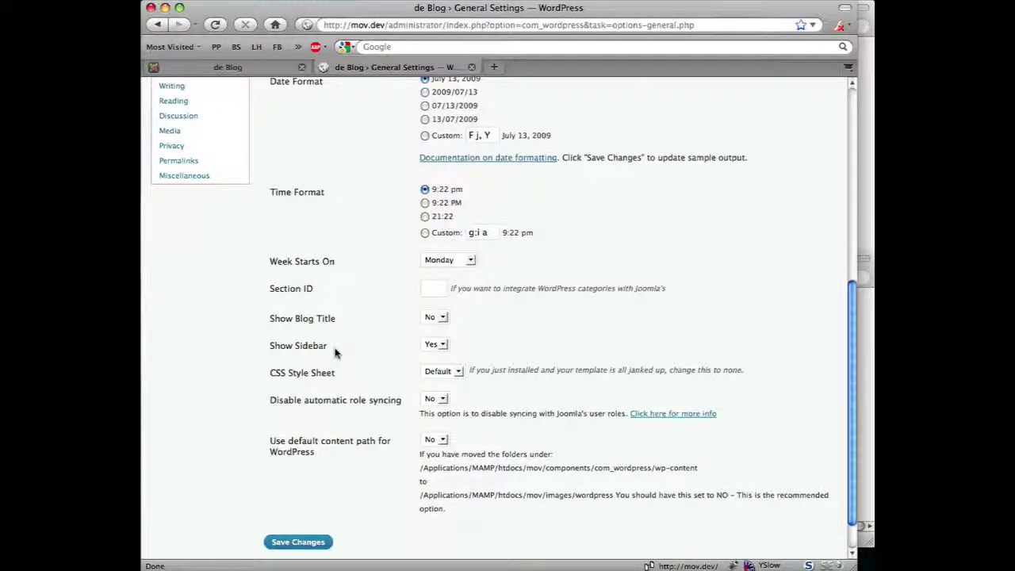
{"action": "left_click", "coordinate": [284, 353]}
{"action": "left_click", "coordinate": [462, 349]}
{"action": "left_click", "coordinate": [443, 346]}
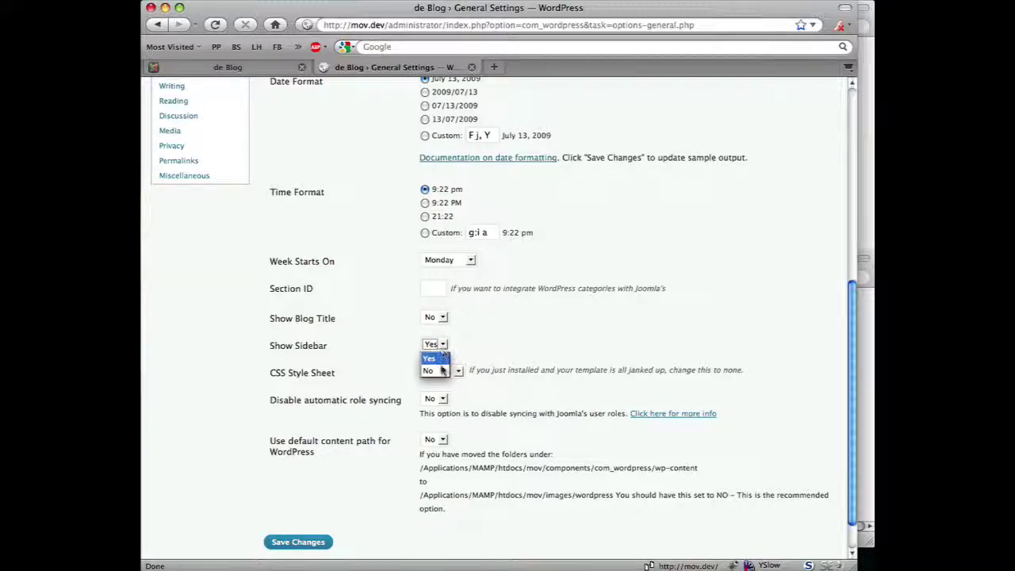
{"action": "left_click", "coordinate": [432, 370]}
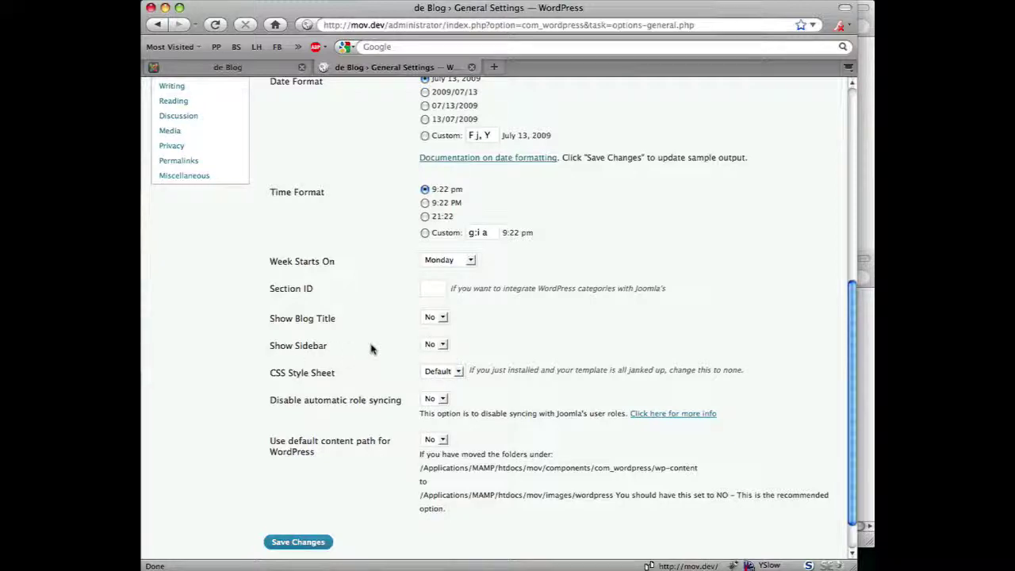
Examine the Blog page's component area and the Main Menu module column on the site, and return to the General Settings.
{"action": "left_click", "coordinate": [230, 68]}
{"action": "scroll", "coordinate": [309, 153], "scroll_direction": "down", "scroll_amount": 1}
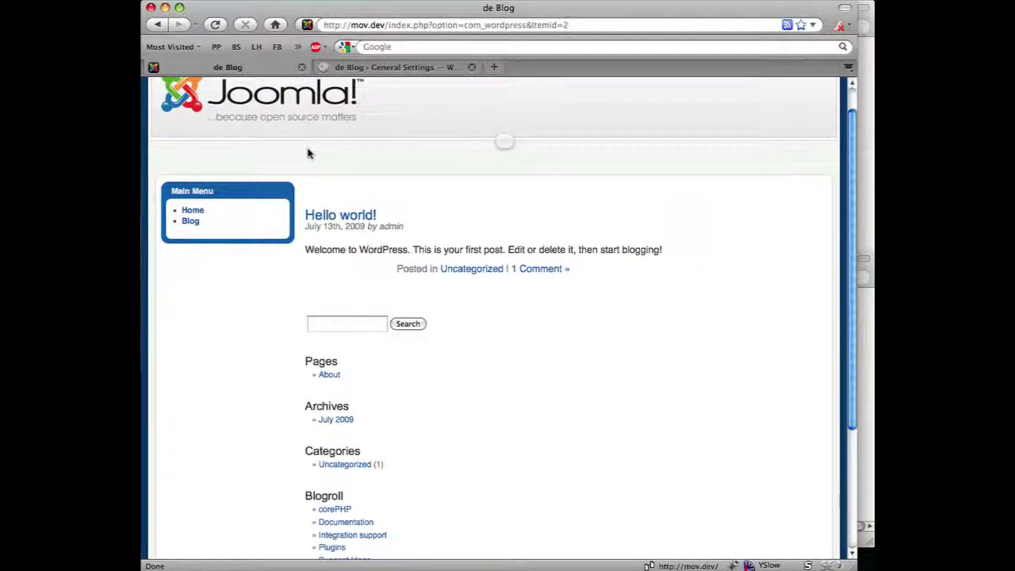
{"action": "scroll", "coordinate": [309, 153], "scroll_direction": "down", "scroll_amount": 3}
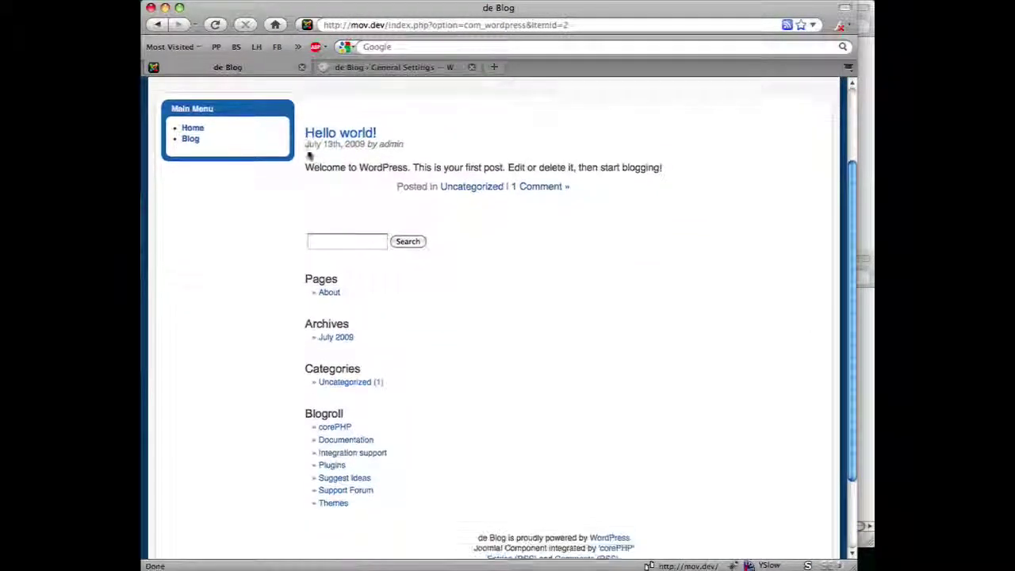
{"action": "scroll", "coordinate": [309, 156], "scroll_direction": "up", "scroll_amount": 1}
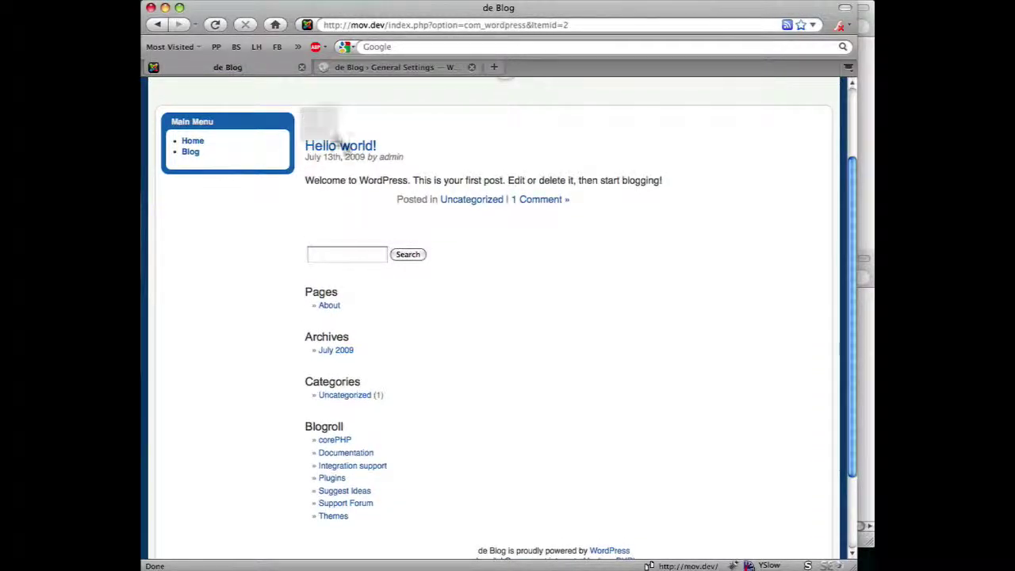
{"action": "left_click_drag", "start_coordinate": [300, 106], "coordinate": [830, 558]}
{"action": "scroll", "coordinate": [817, 535], "scroll_direction": "down", "scroll_amount": 3}
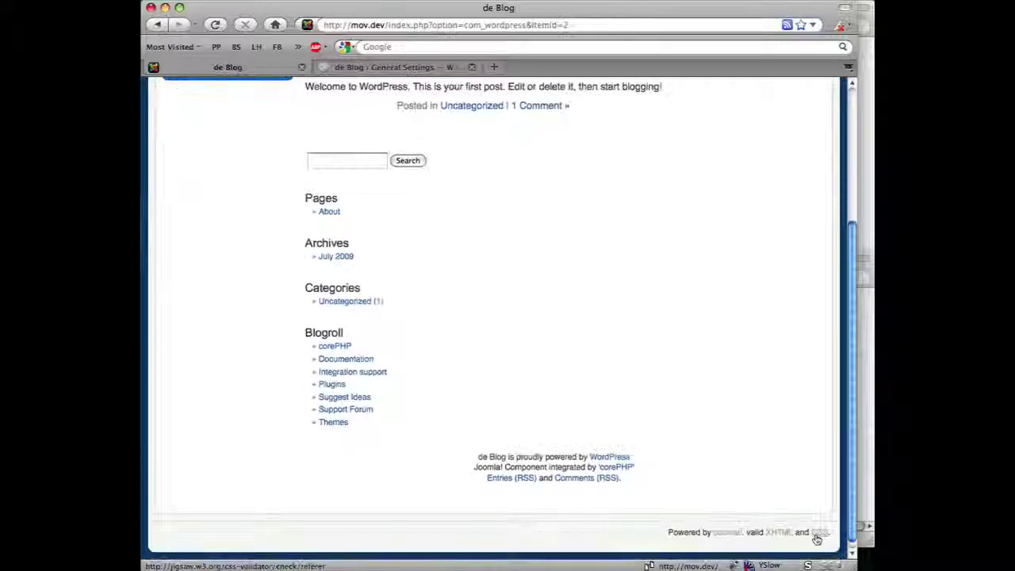
{"action": "scroll", "coordinate": [756, 500], "scroll_direction": "up", "scroll_amount": 3}
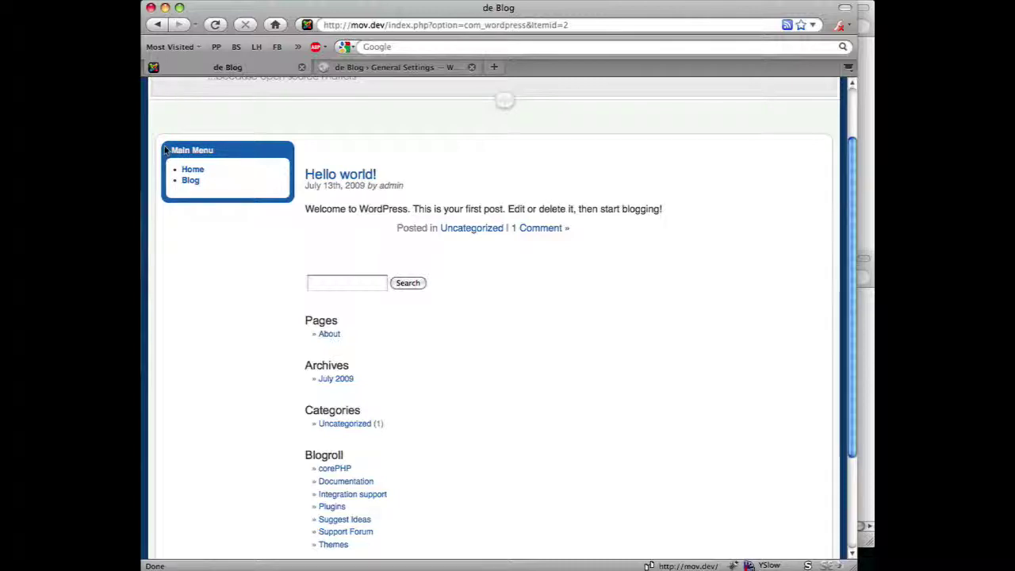
{"action": "key", "text": "super+shift+4"}
{"action": "left_click_drag", "start_coordinate": [162, 143], "coordinate": [314, 507]}
{"action": "scroll", "coordinate": [428, 161], "scroll_direction": "up", "scroll_amount": 3}
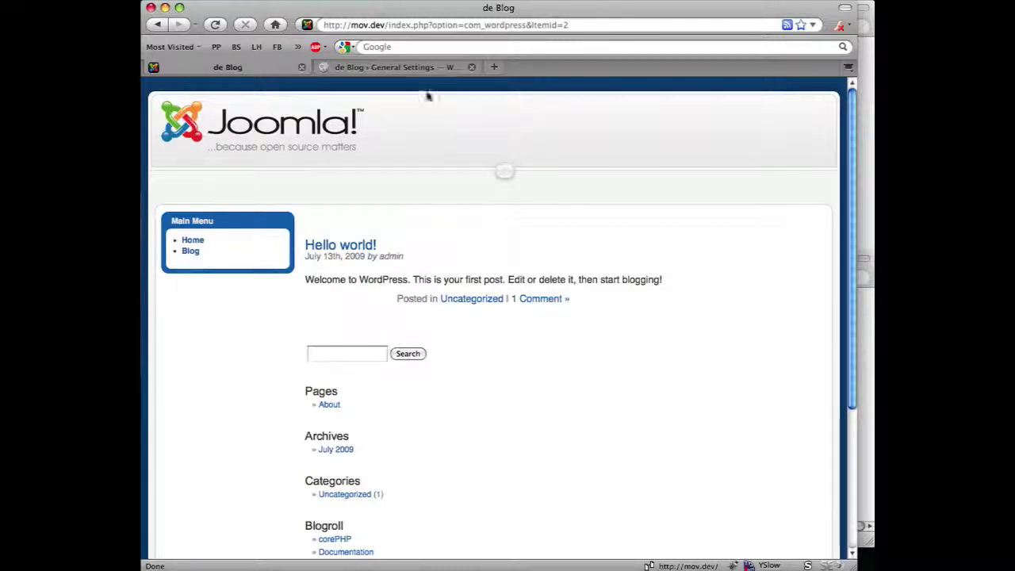
{"action": "left_click", "coordinate": [390, 68]}
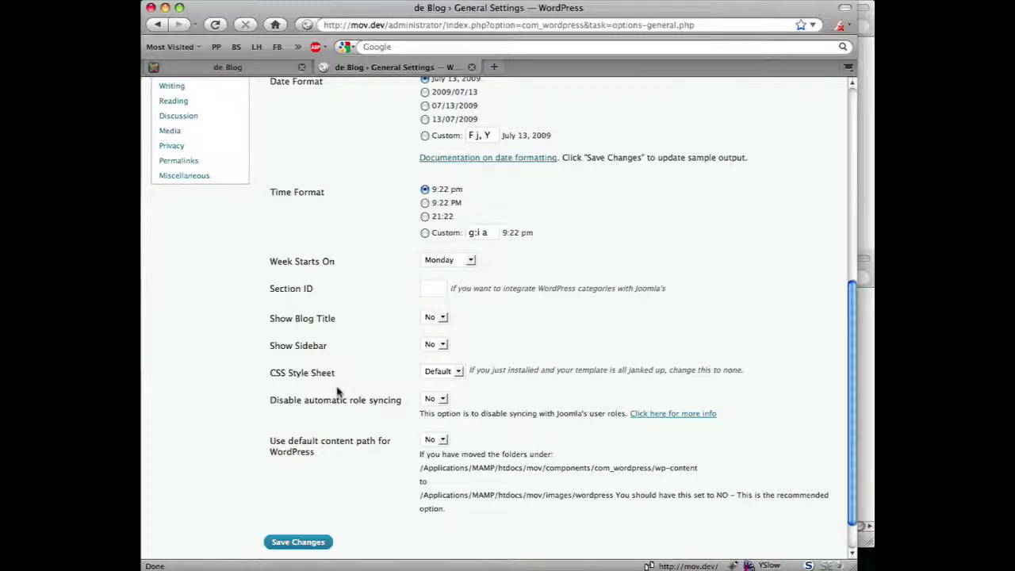
Open the Hello world! post on the site and mark out its component area and the post's text column.
{"action": "left_click", "coordinate": [314, 381]}
{"action": "left_click", "coordinate": [154, 67]}
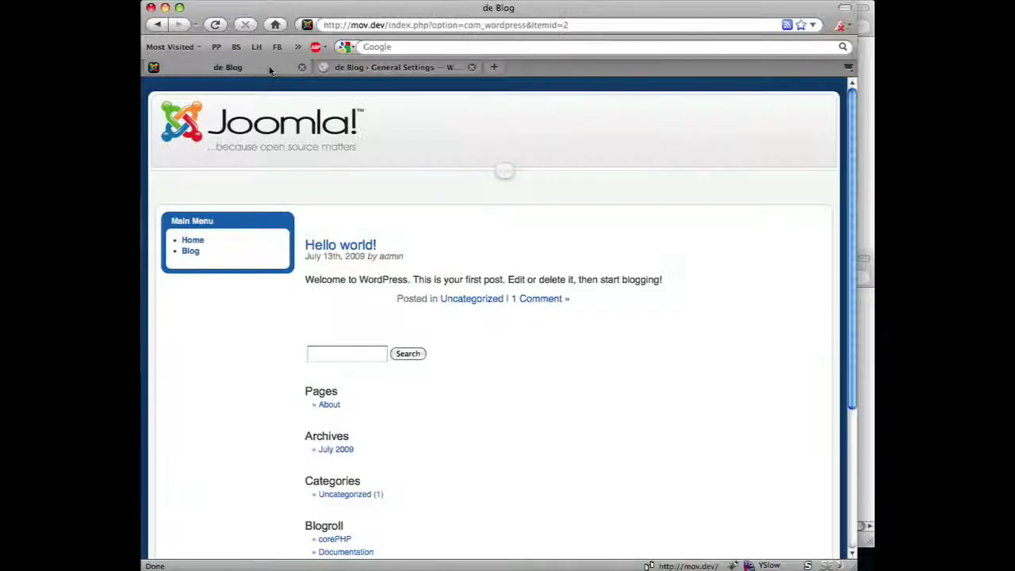
{"action": "left_click", "coordinate": [357, 245]}
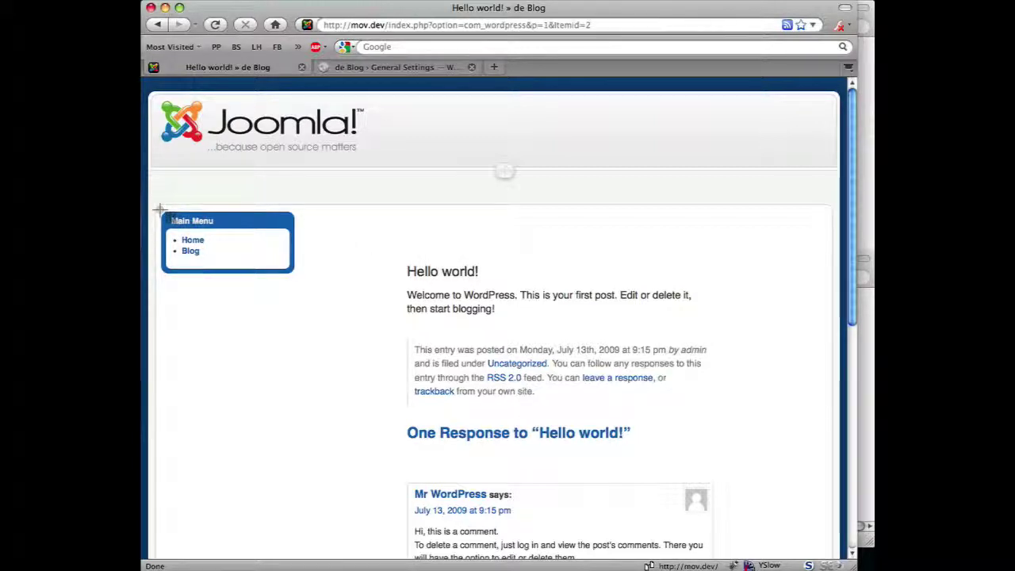
{"action": "left_click_drag", "start_coordinate": [159, 210], "coordinate": [832, 502]}
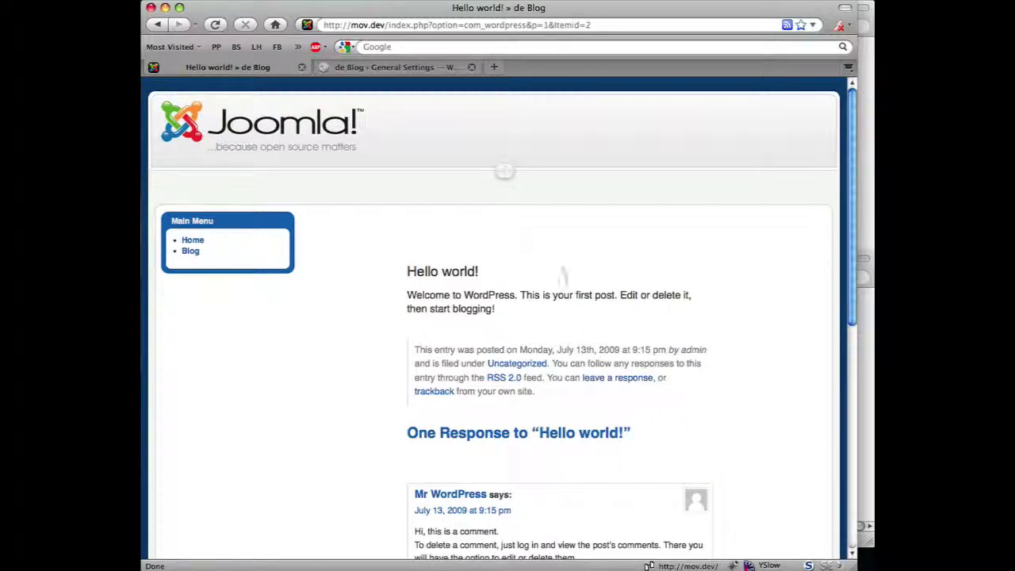
{"action": "key", "text": "super+shift+4"}
{"action": "left_click_drag", "start_coordinate": [406, 255], "coordinate": [407, 515]}
{"action": "key", "text": "space"}
{"action": "key", "text": "space"}
Examine the Hello world! post's comment and Leave a Reply form as styled by the Default style sheet.
{"action": "left_click", "coordinate": [341, 69]}
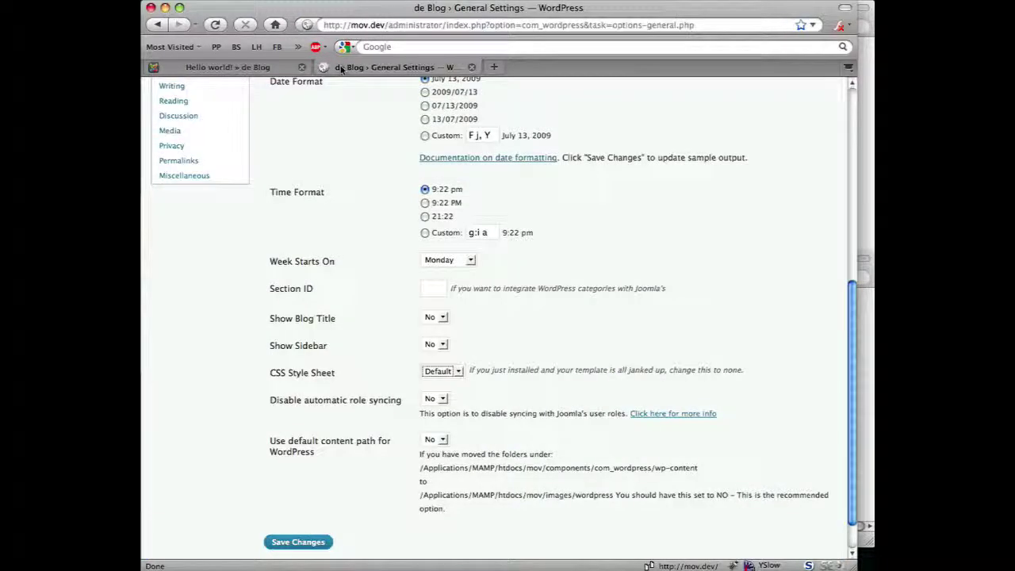
{"action": "left_click", "coordinate": [249, 68]}
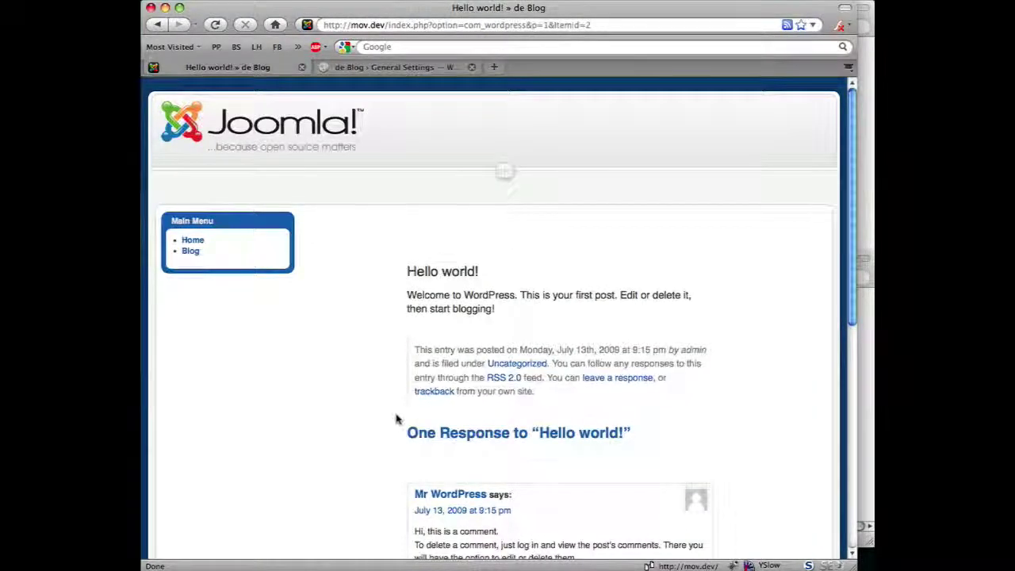
{"action": "scroll", "coordinate": [396, 419], "scroll_direction": "down", "scroll_amount": 5}
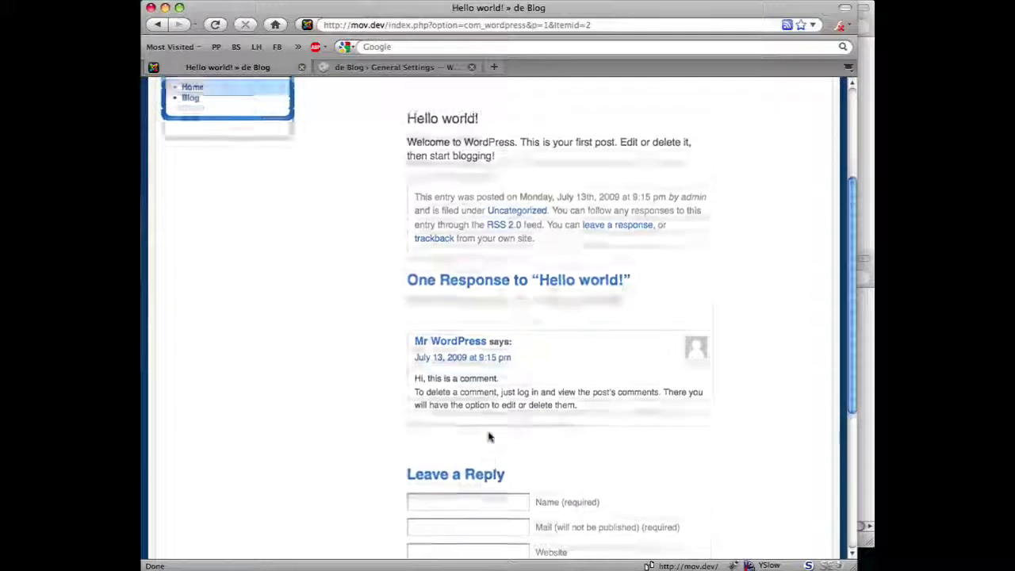
{"action": "scroll", "coordinate": [487, 436], "scroll_direction": "up", "scroll_amount": 5}
Set the CSS Style Sheet option to Minimal in the General Settings and save the changes.
{"action": "left_click", "coordinate": [349, 68]}
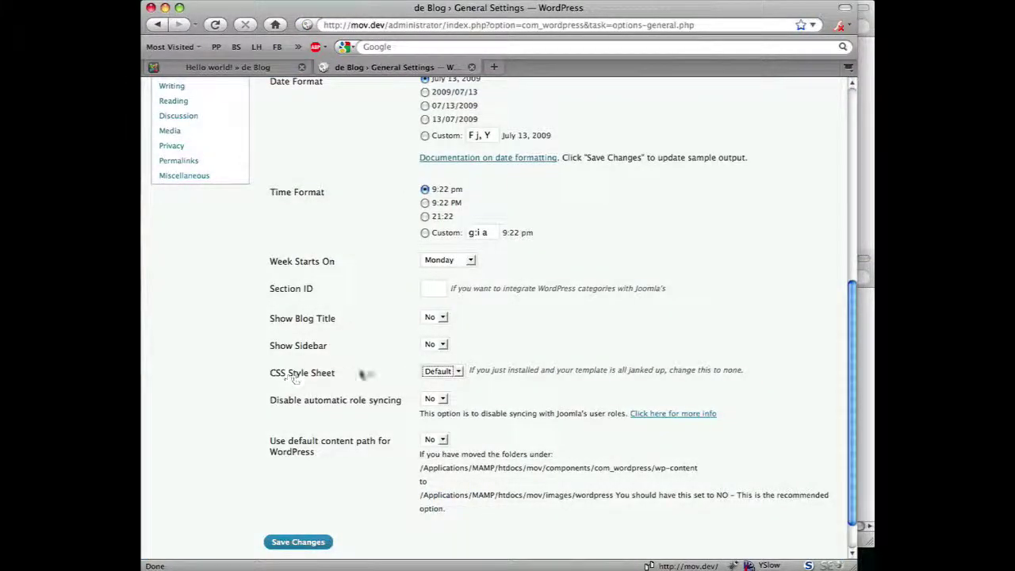
{"action": "left_click", "coordinate": [428, 372]}
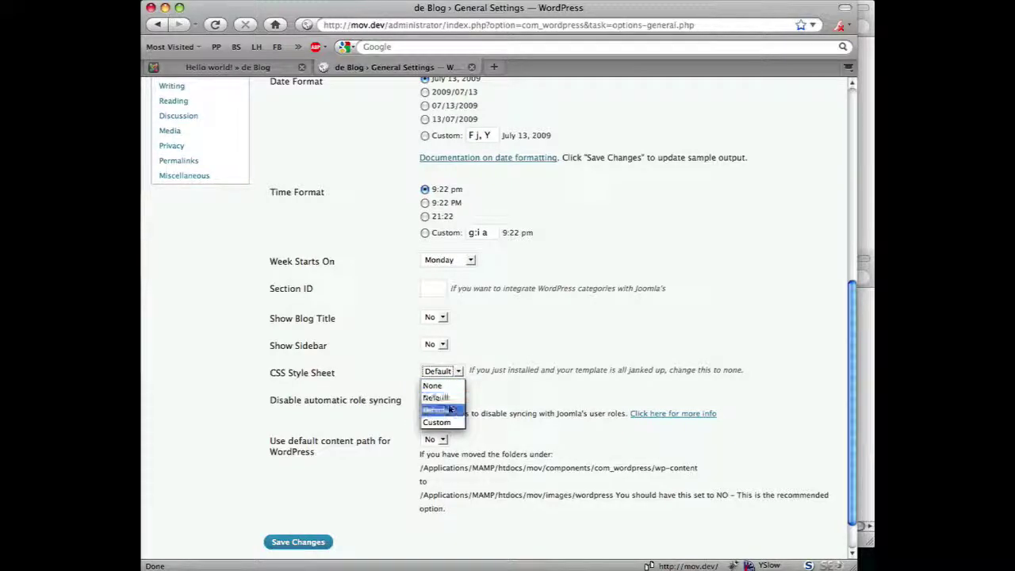
{"action": "left_click", "coordinate": [445, 410]}
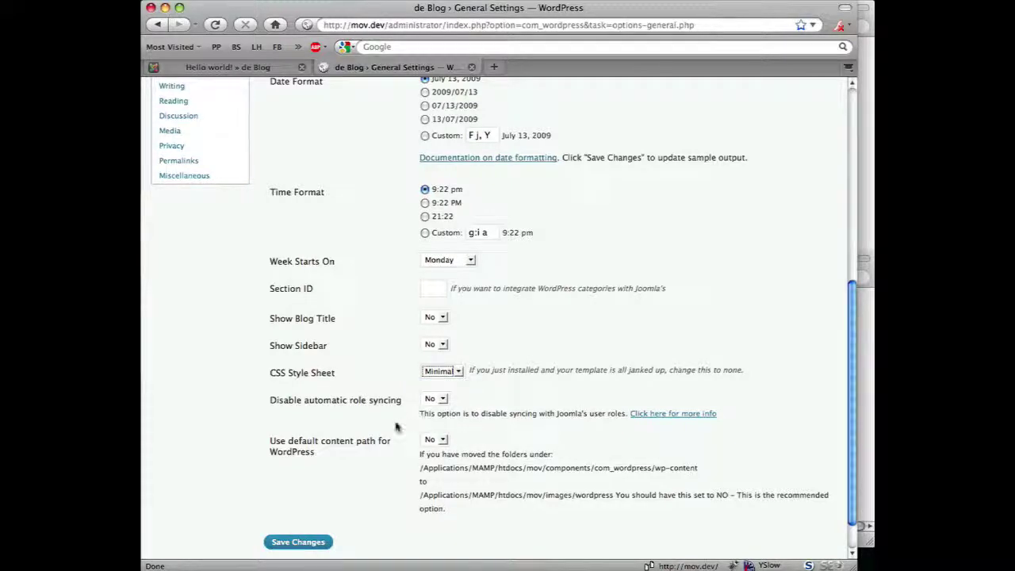
{"action": "left_click", "coordinate": [286, 542]}
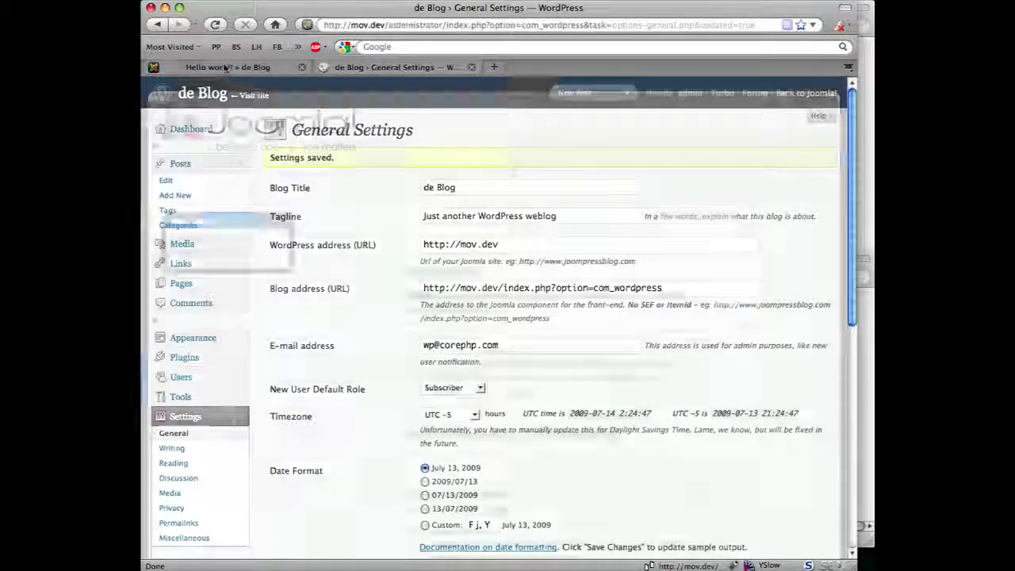
Open the Blog page on the site, open its Hello world! post and examine the layout down to the reply form.
{"action": "left_click", "coordinate": [192, 252]}
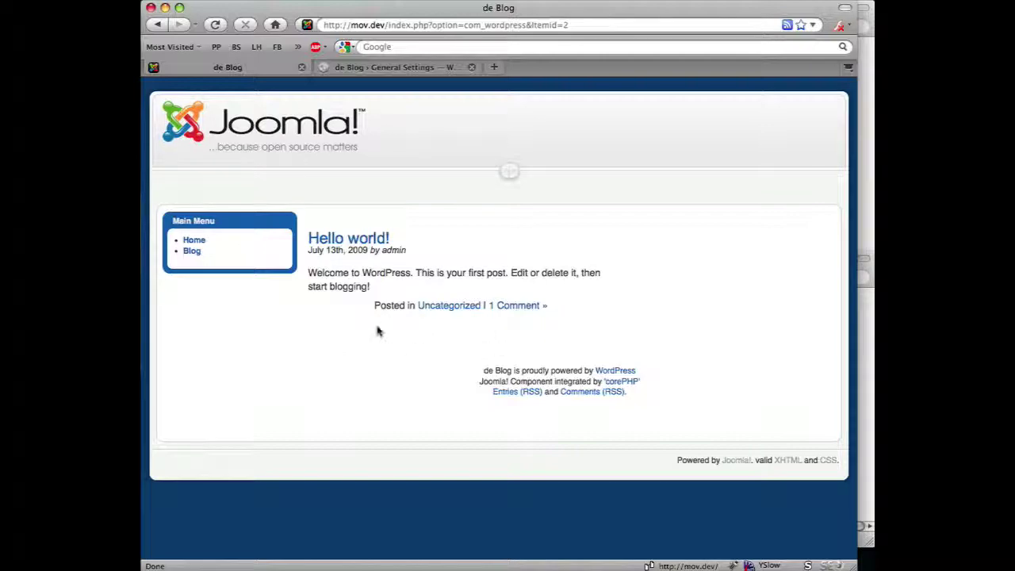
{"action": "left_click", "coordinate": [363, 240]}
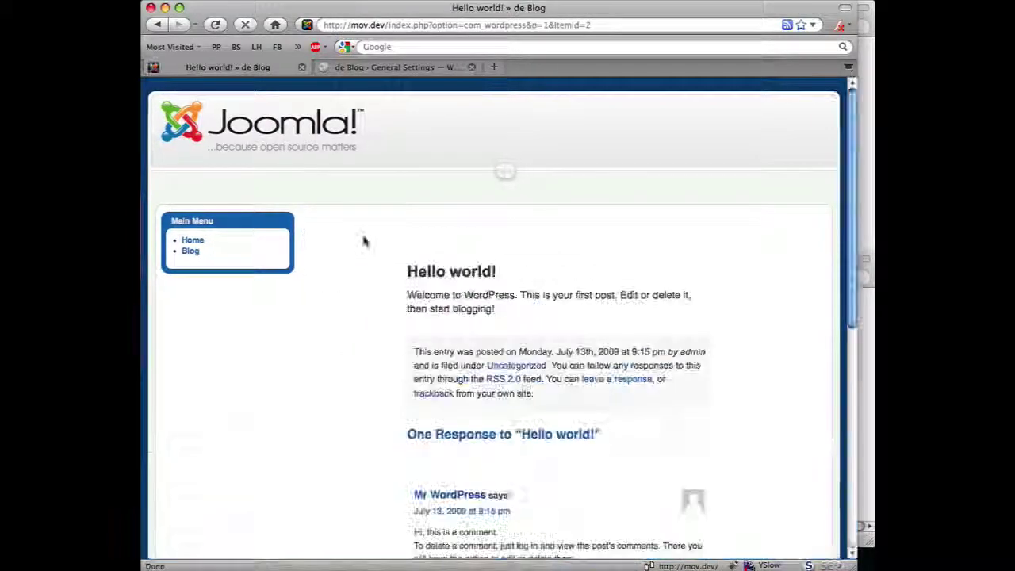
{"action": "scroll", "coordinate": [363, 239], "scroll_direction": "down", "scroll_amount": 5}
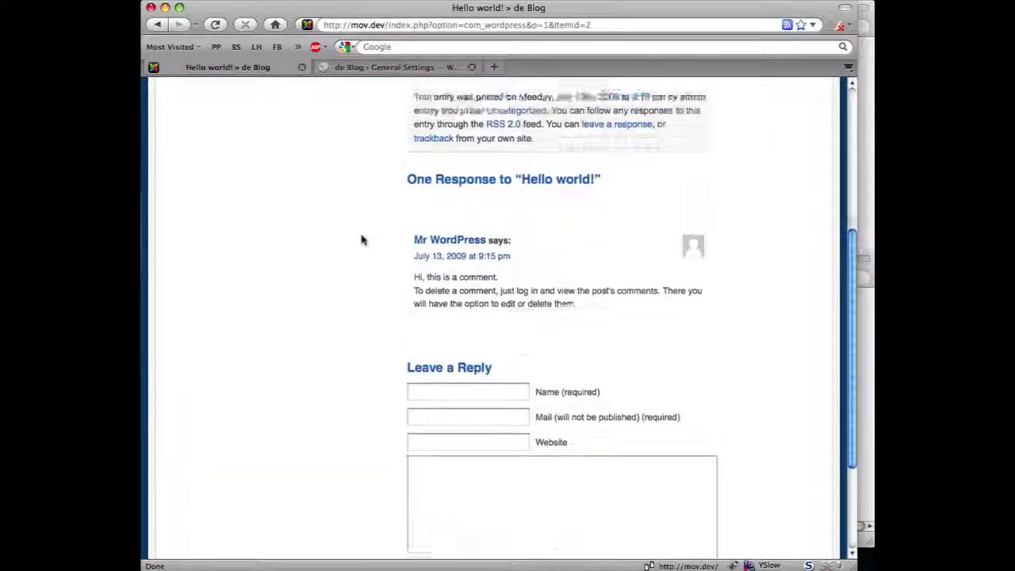
{"action": "scroll", "coordinate": [362, 240], "scroll_direction": "up", "scroll_amount": 4}
{"action": "scroll", "coordinate": [362, 239], "scroll_direction": "up", "scroll_amount": 1}
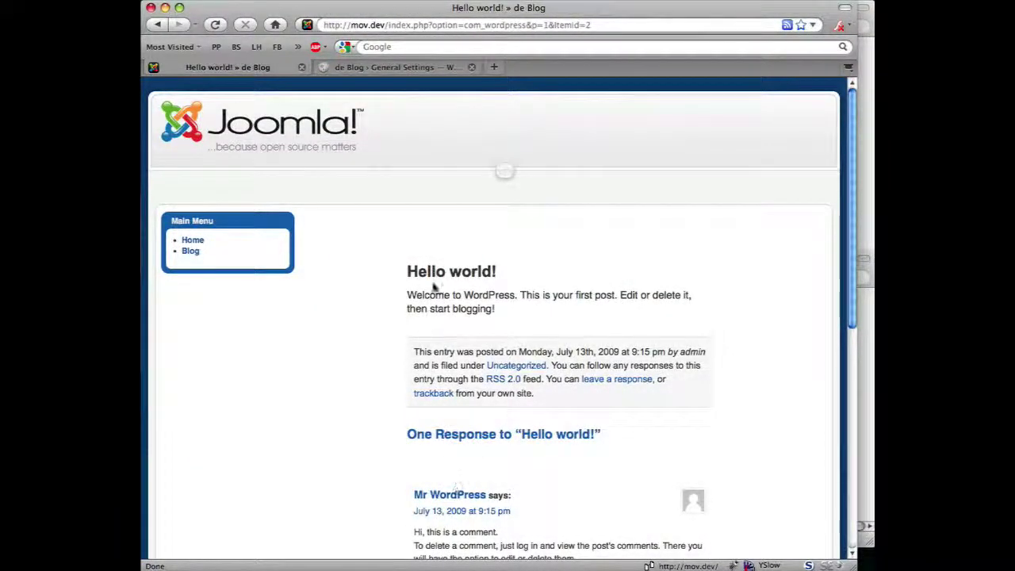
Set the CSS Style Sheet option to None, save the General Settings and reload the Hello world! post on the site.
{"action": "left_click", "coordinate": [349, 68]}
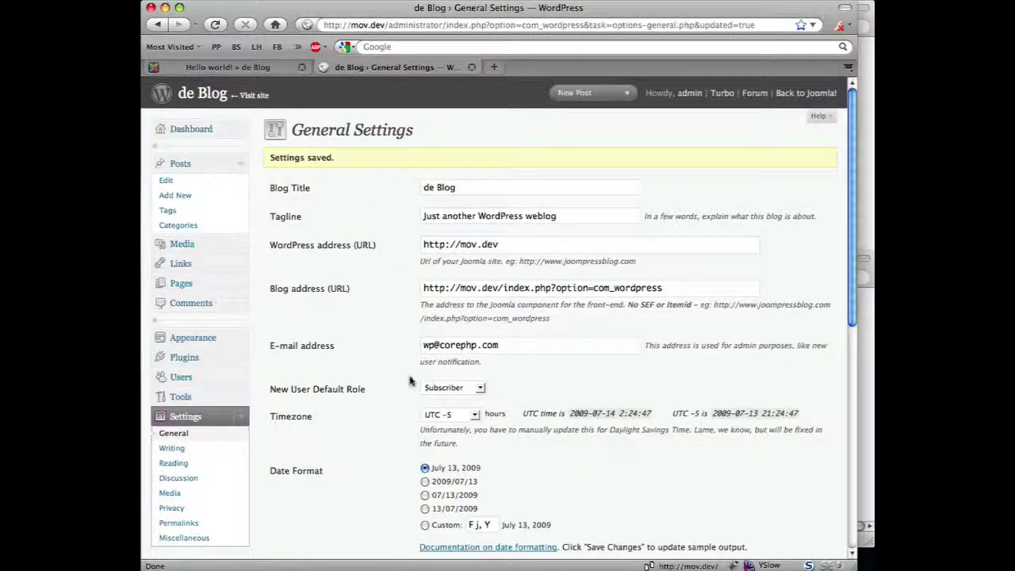
{"action": "scroll", "coordinate": [403, 362], "scroll_direction": "down", "scroll_amount": 15}
{"action": "left_click", "coordinate": [442, 333]}
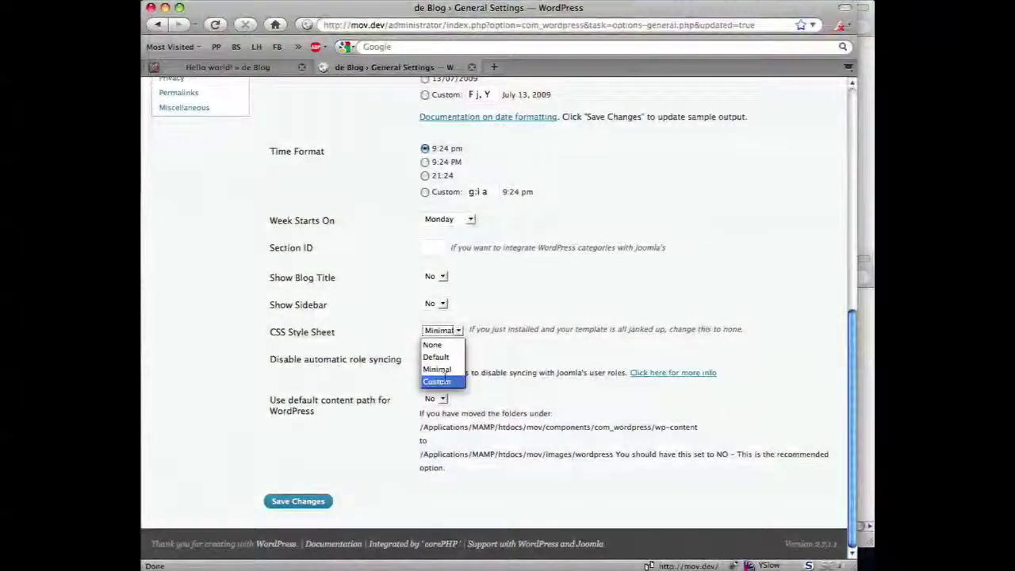
{"action": "left_click", "coordinate": [434, 346]}
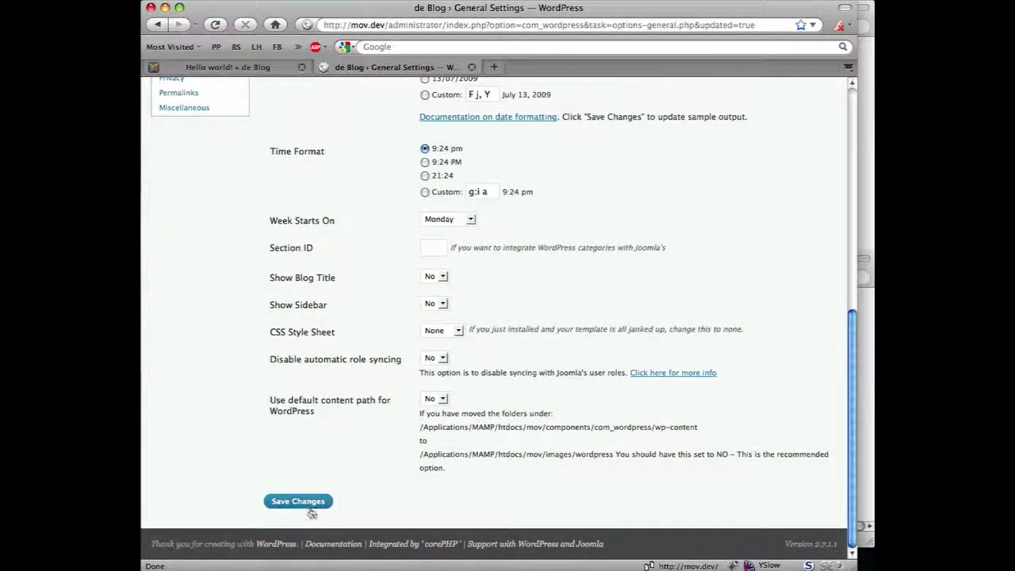
{"action": "left_click", "coordinate": [309, 507]}
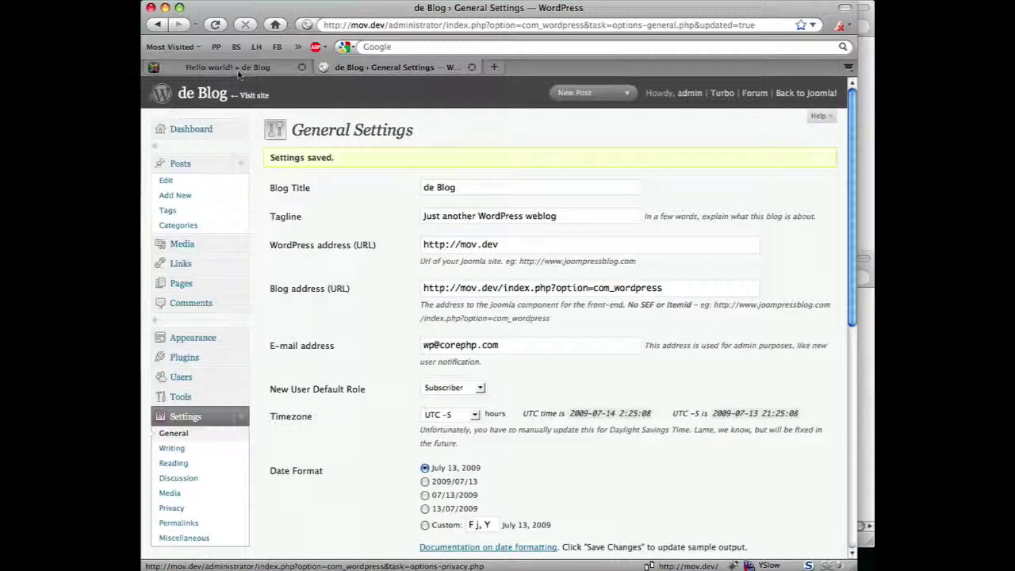
{"action": "left_click", "coordinate": [236, 68]}
{"action": "left_click", "coordinate": [215, 24]}
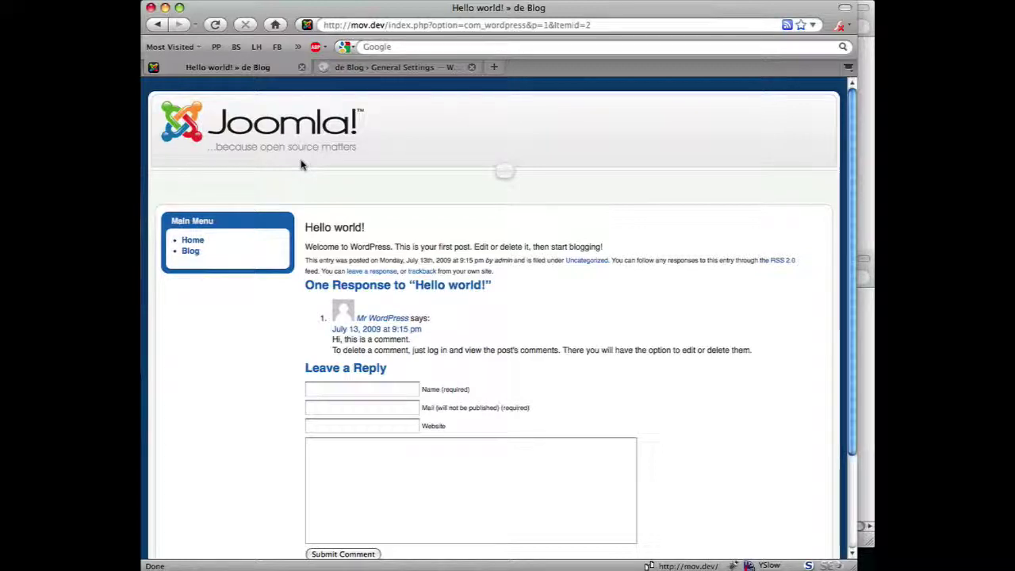
Set the CSS Style Sheet option to Default in the General Settings and save the changes.
{"action": "left_click", "coordinate": [341, 68]}
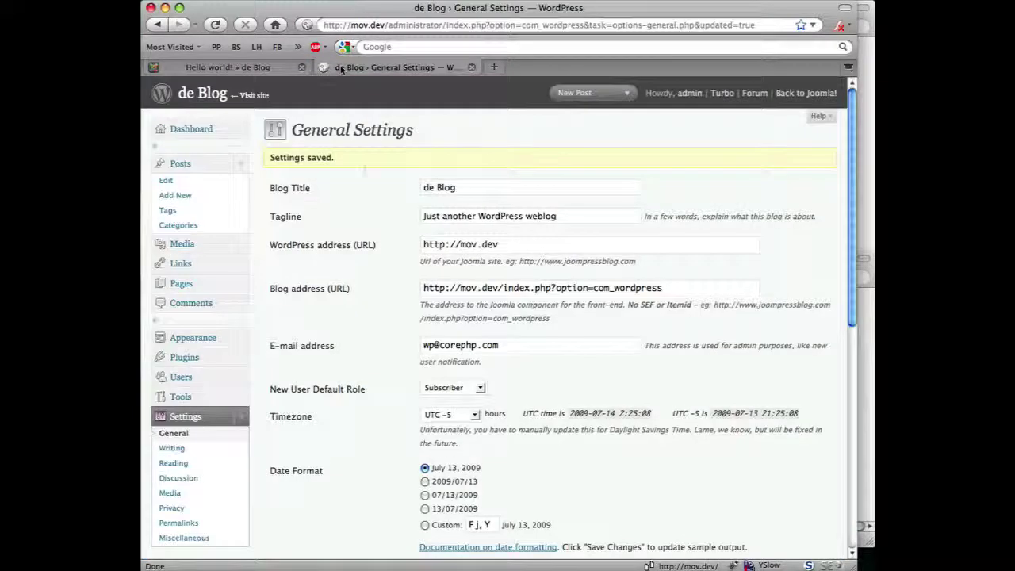
{"action": "scroll", "coordinate": [365, 292], "scroll_direction": "down", "scroll_amount": 3}
{"action": "scroll", "coordinate": [366, 290], "scroll_direction": "down", "scroll_amount": 3}
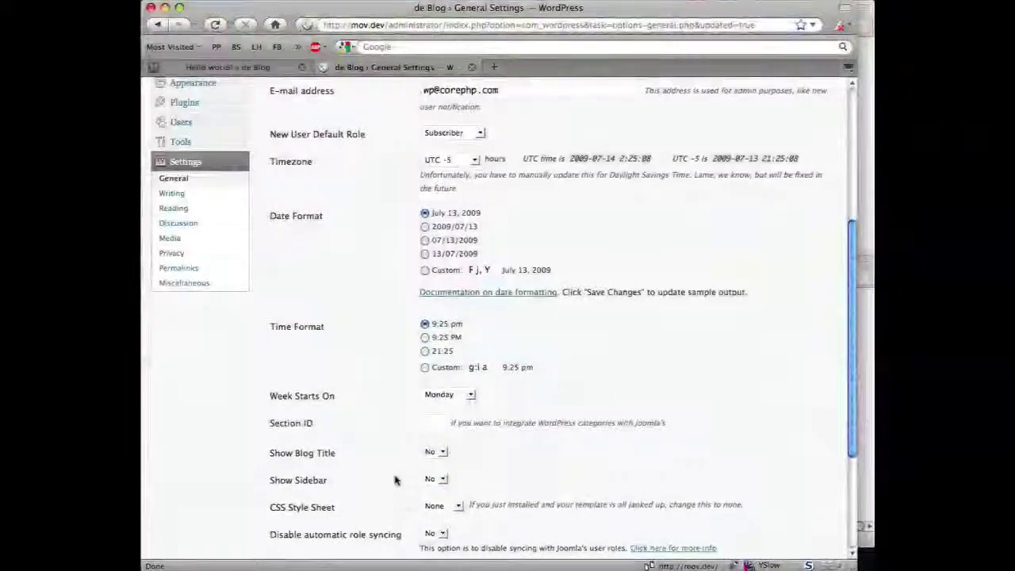
{"action": "left_click", "coordinate": [433, 505]}
{"action": "left_click", "coordinate": [436, 532]}
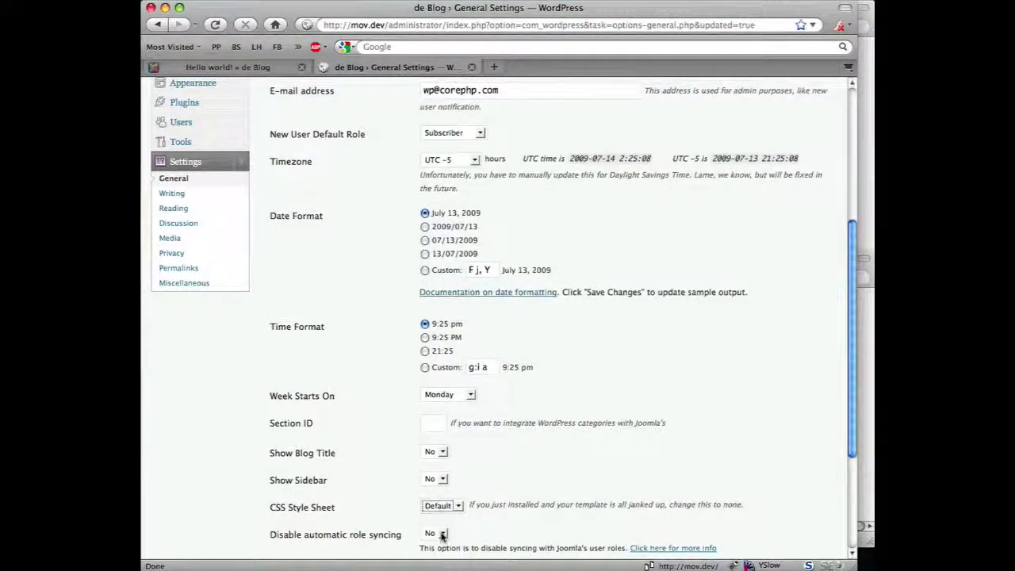
{"action": "scroll", "coordinate": [374, 471], "scroll_direction": "down", "scroll_amount": 3}
{"action": "left_click", "coordinate": [298, 550]}
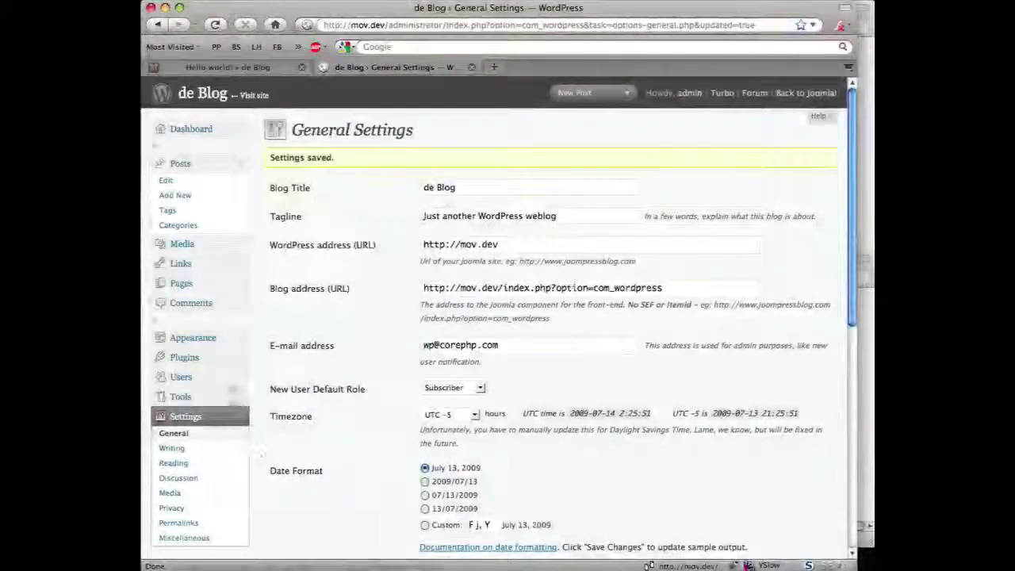
Open the Joomla Default theme's style.css in the Theme Editor.
{"action": "left_click", "coordinate": [237, 339]}
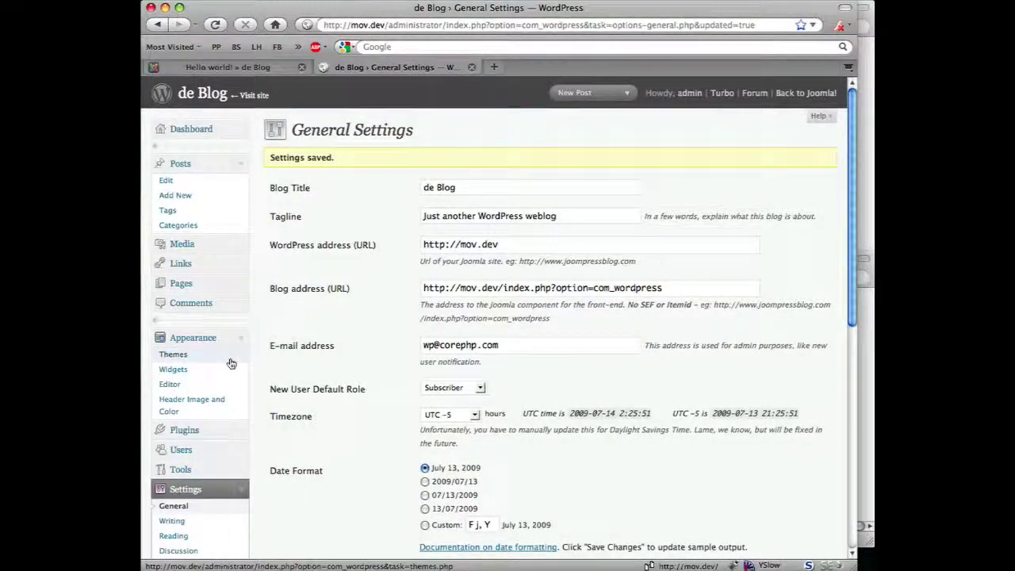
{"action": "left_click", "coordinate": [218, 394]}
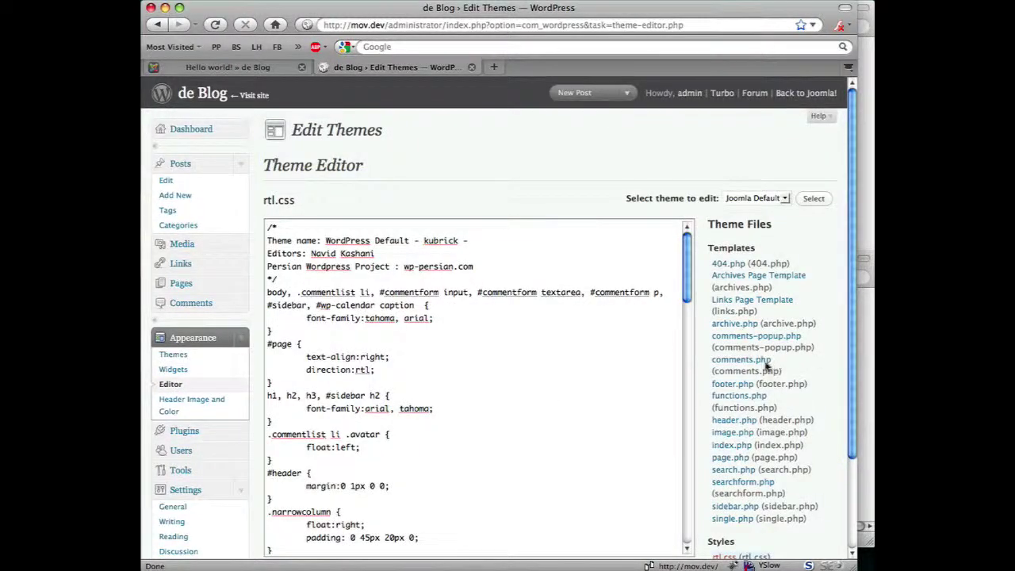
{"action": "scroll", "coordinate": [766, 366], "scroll_direction": "down", "scroll_amount": 3}
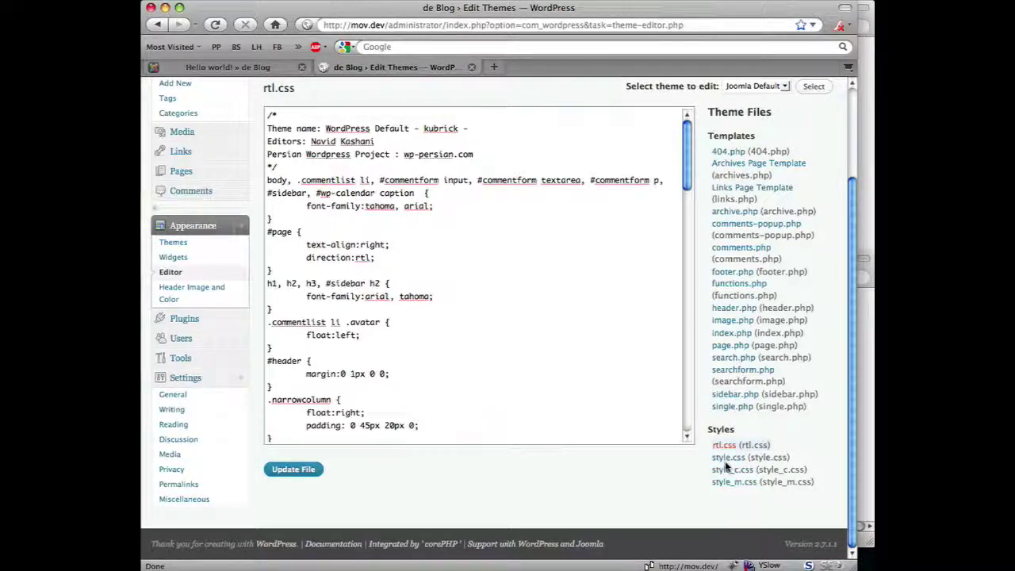
{"action": "left_click", "coordinate": [722, 459]}
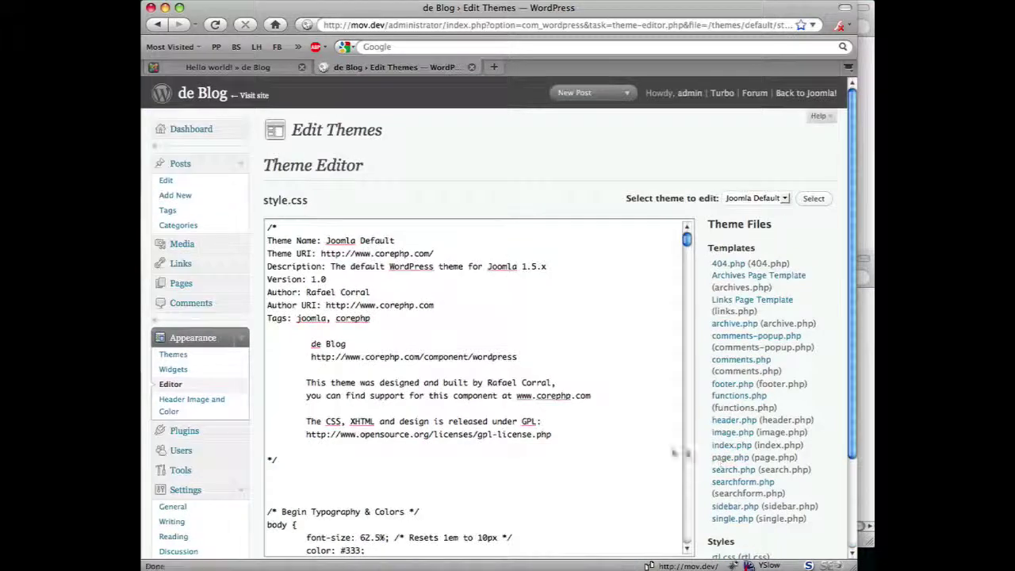
Examine the style.css rules, from the Typography & Colors section to the start of the Structure section.
{"action": "scroll", "coordinate": [504, 341], "scroll_direction": "down", "scroll_amount": 7}
{"action": "scroll", "coordinate": [504, 341], "scroll_direction": "down", "scroll_amount": 5}
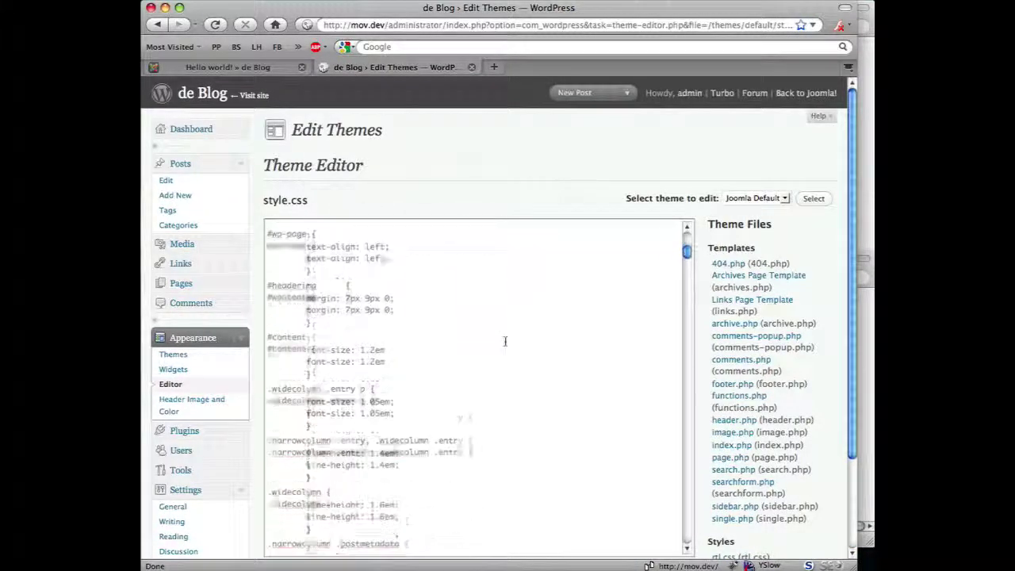
{"action": "scroll", "coordinate": [436, 378], "scroll_direction": "down", "scroll_amount": 8}
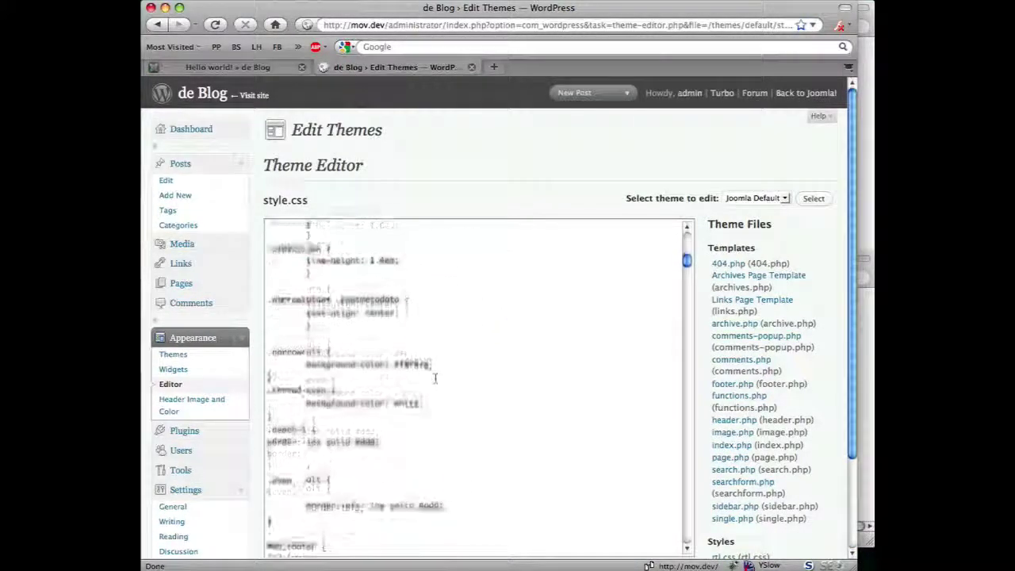
{"action": "scroll", "coordinate": [436, 377], "scroll_direction": "down", "scroll_amount": 6}
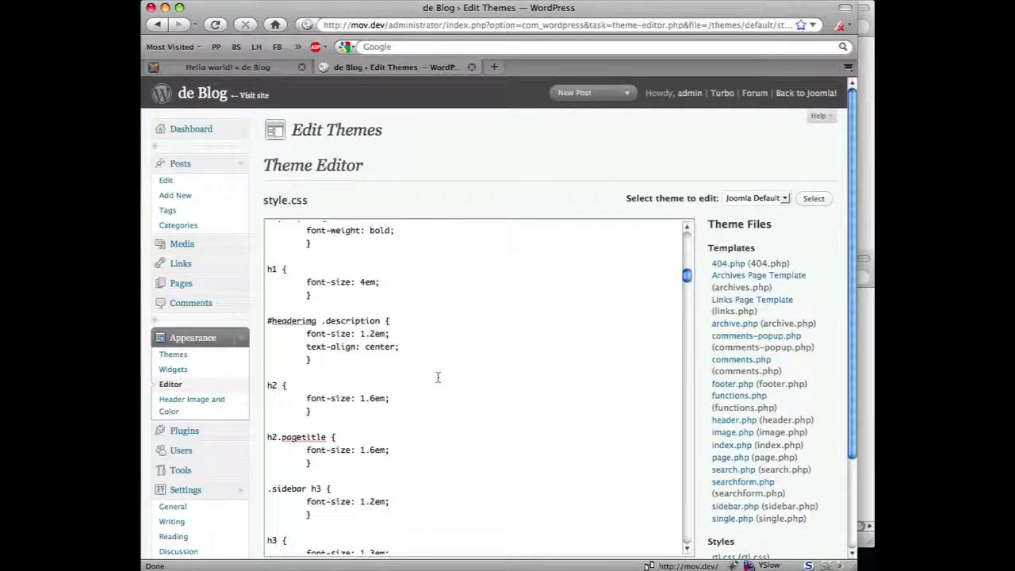
{"action": "scroll", "coordinate": [711, 371], "scroll_direction": "down", "scroll_amount": 3}
{"action": "scroll", "coordinate": [827, 336], "scroll_direction": "up", "scroll_amount": 1}
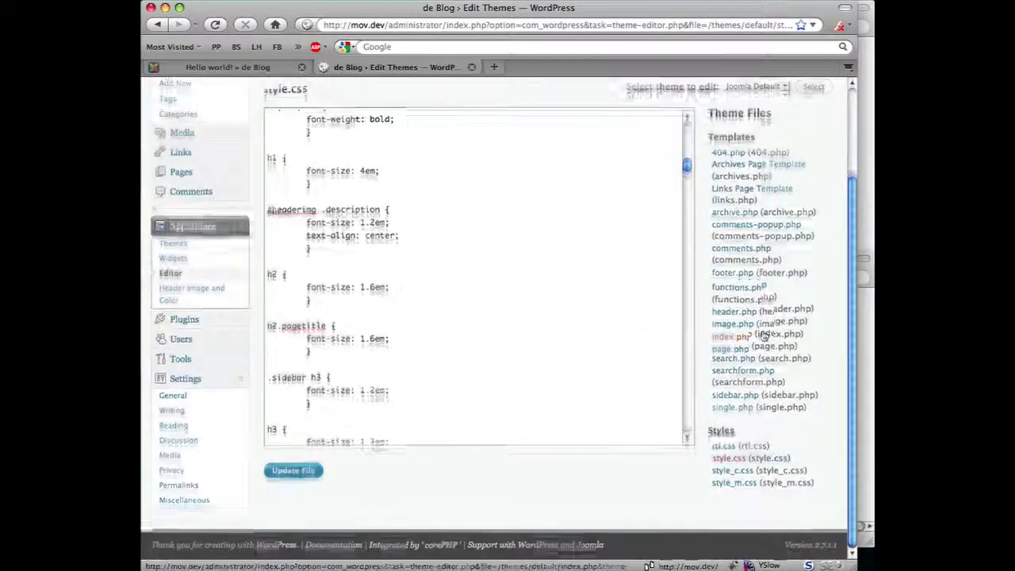
{"action": "scroll", "coordinate": [514, 336], "scroll_direction": "down", "scroll_amount": 7}
{"action": "scroll", "coordinate": [514, 336], "scroll_direction": "down", "scroll_amount": 8}
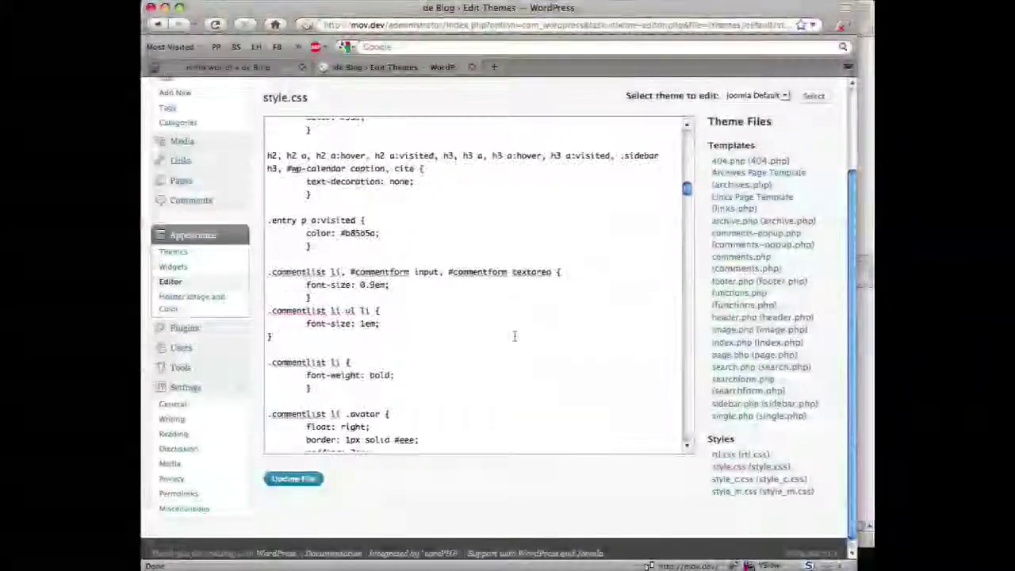
{"action": "scroll", "coordinate": [515, 336], "scroll_direction": "down", "scroll_amount": 3}
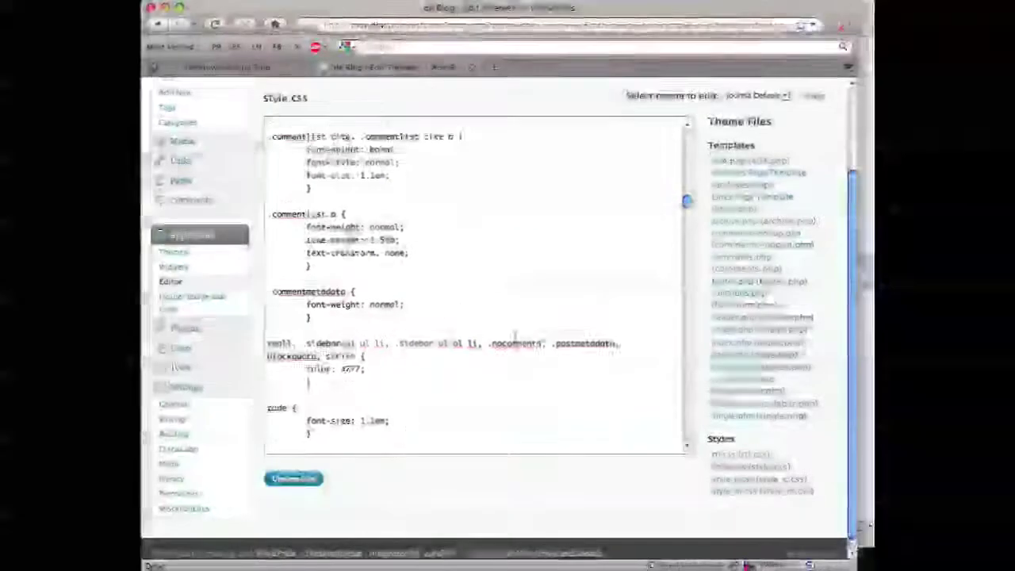
{"action": "scroll", "coordinate": [515, 336], "scroll_direction": "down", "scroll_amount": 3}
{"action": "scroll", "coordinate": [515, 336], "scroll_direction": "down", "scroll_amount": 10}
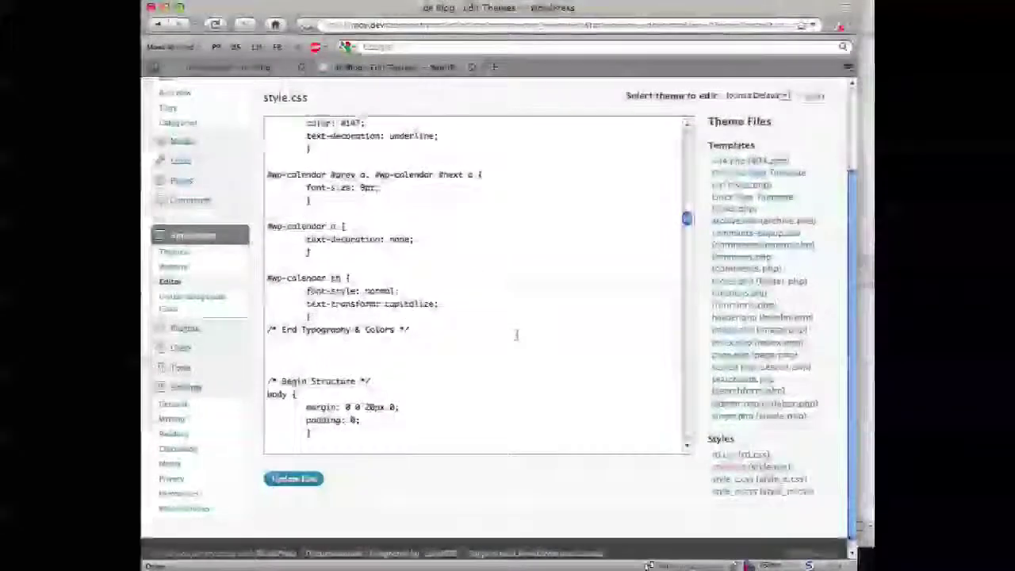
{"action": "scroll", "coordinate": [516, 336], "scroll_direction": "down", "scroll_amount": 4}
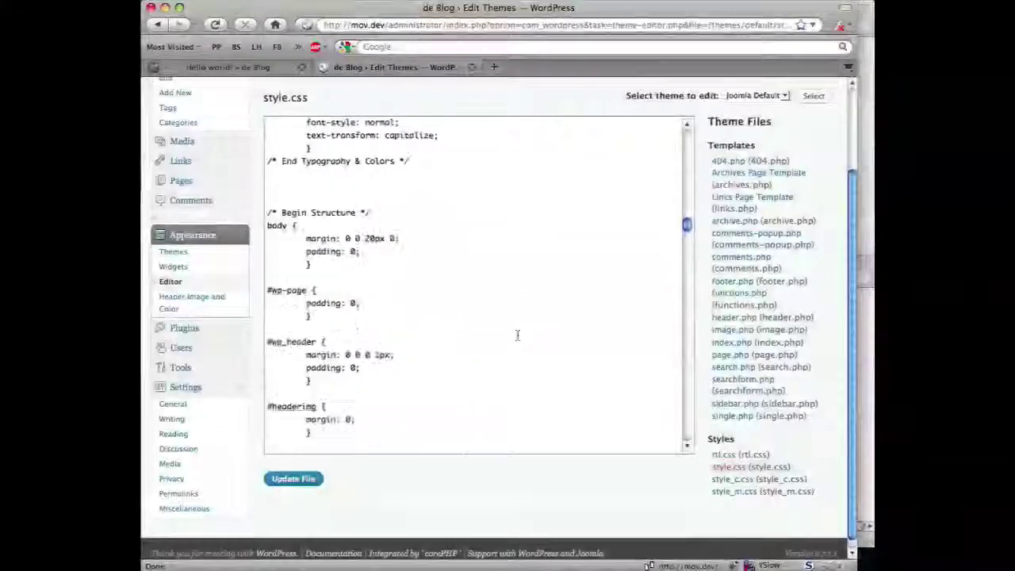
Change the .widecolumn margin in style.css to 5px 0 0 0 and update the file.
{"action": "scroll", "coordinate": [516, 336], "scroll_direction": "down", "scroll_amount": 3}
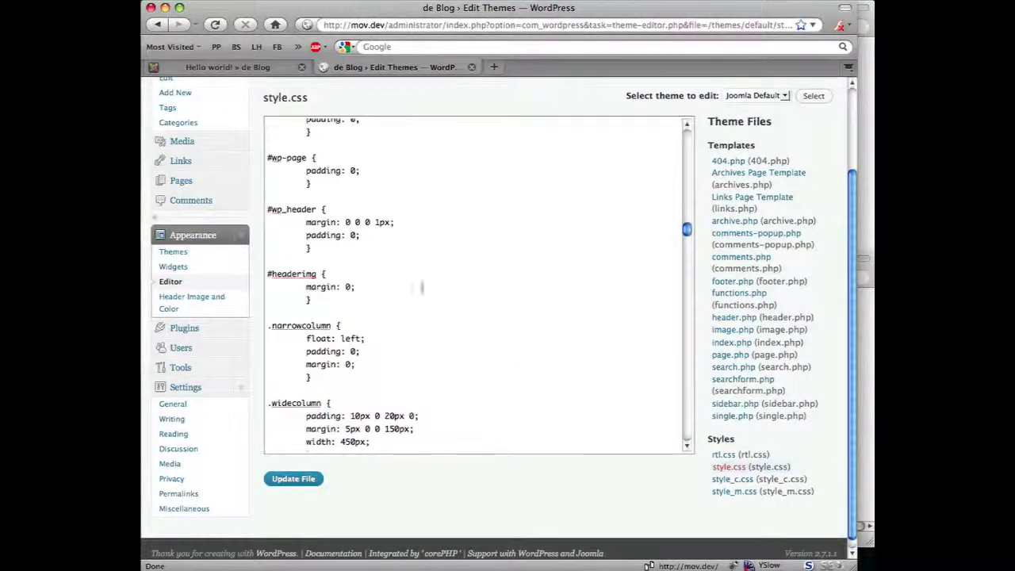
{"action": "scroll", "coordinate": [397, 287], "scroll_direction": "down", "scroll_amount": 2}
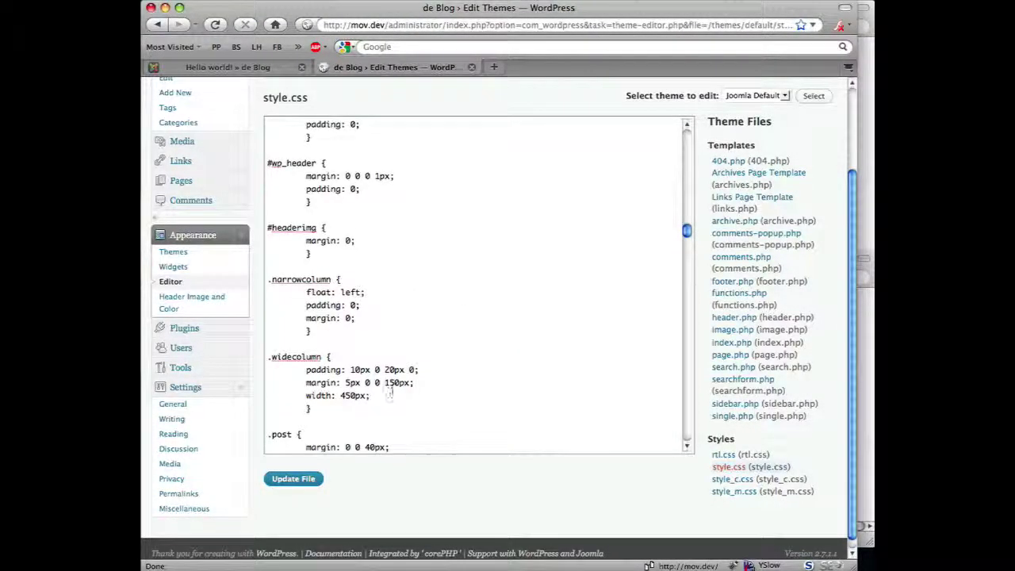
{"action": "left_click_drag", "start_coordinate": [386, 383], "coordinate": [411, 384]}
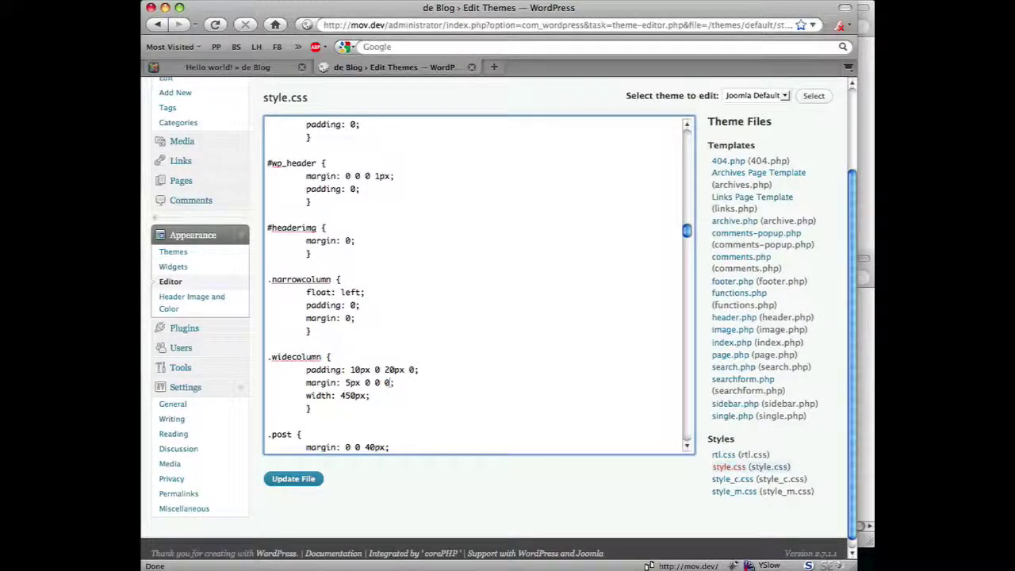
{"action": "type", "text": "0"}
{"action": "left_click", "coordinate": [294, 478]}
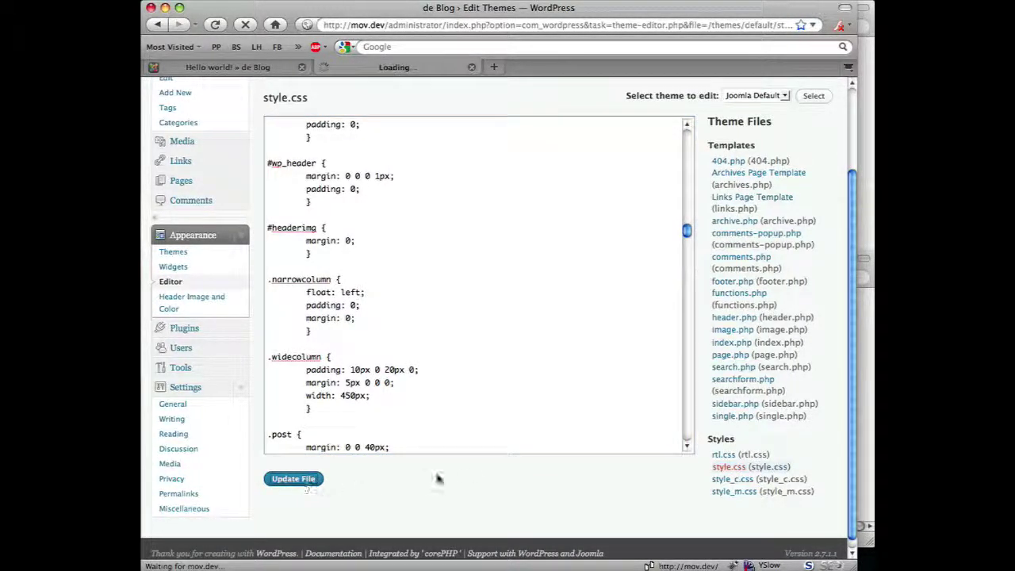
Reload the Hello world! post on the site and review its layout down to the comment form.
{"action": "left_click", "coordinate": [227, 66]}
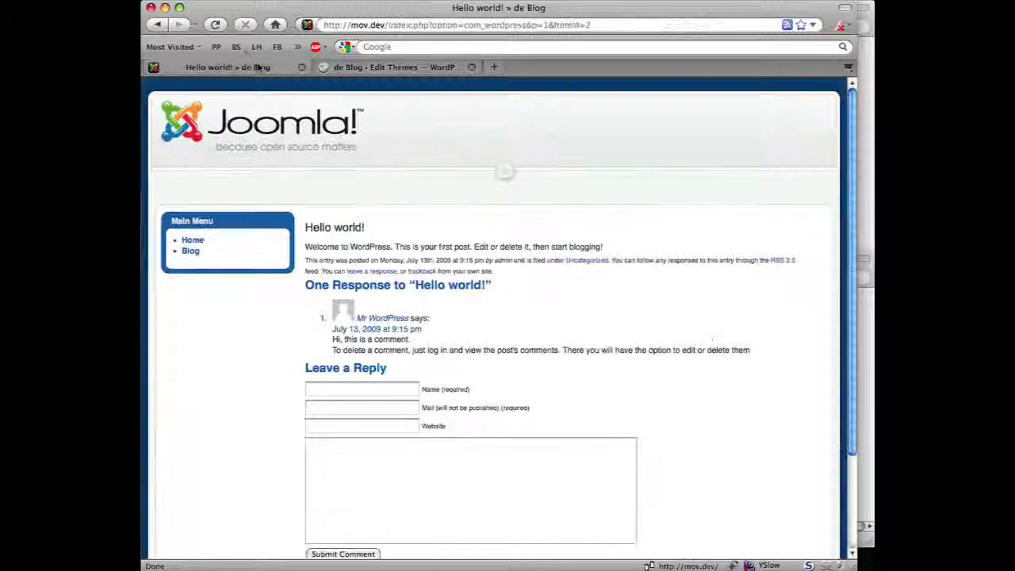
{"action": "left_click", "coordinate": [216, 25]}
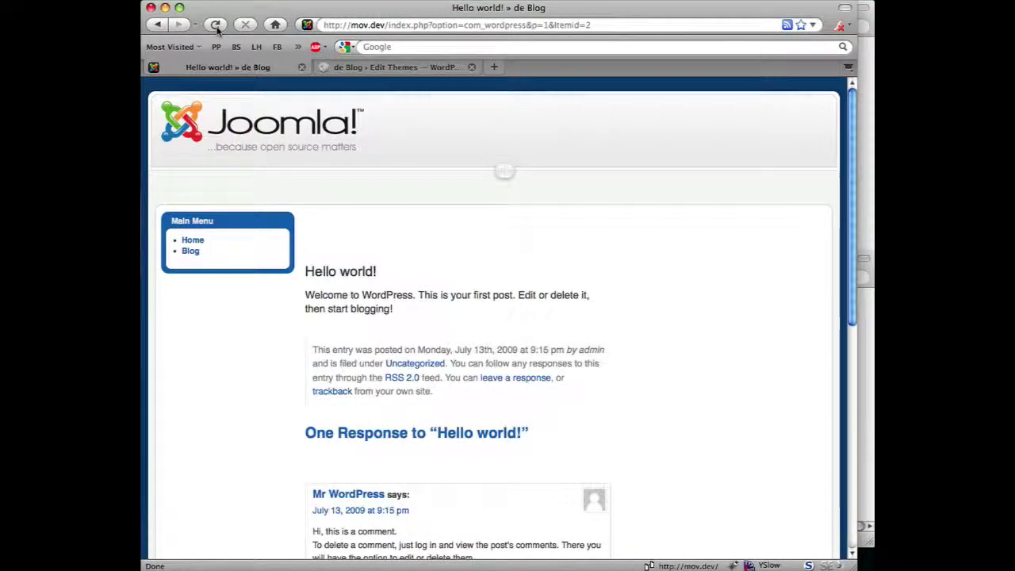
{"action": "scroll", "coordinate": [490, 257], "scroll_direction": "down", "scroll_amount": 2}
{"action": "scroll", "coordinate": [490, 257], "scroll_direction": "down", "scroll_amount": 4}
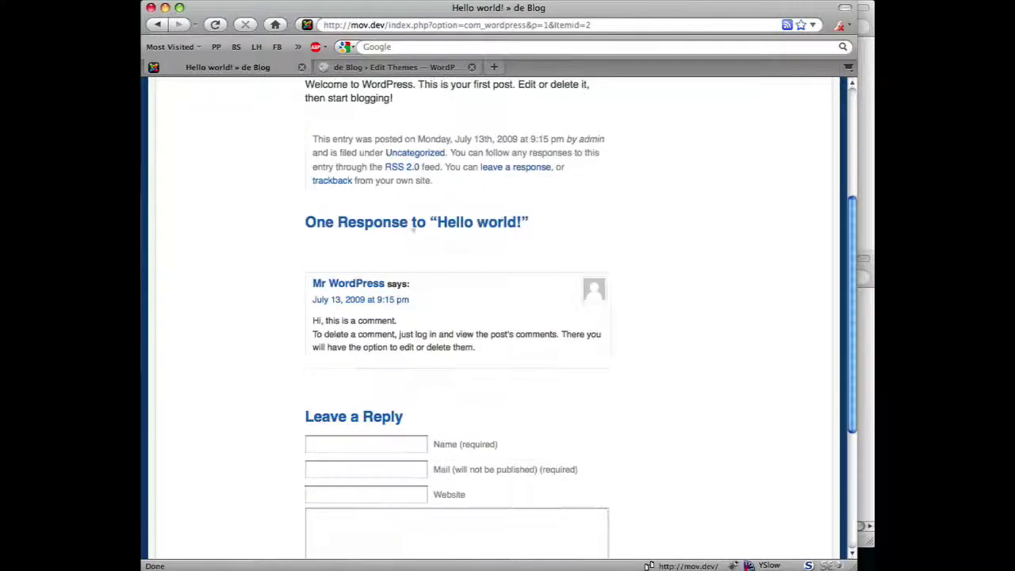
{"action": "scroll", "coordinate": [397, 193], "scroll_direction": "up", "scroll_amount": 5}
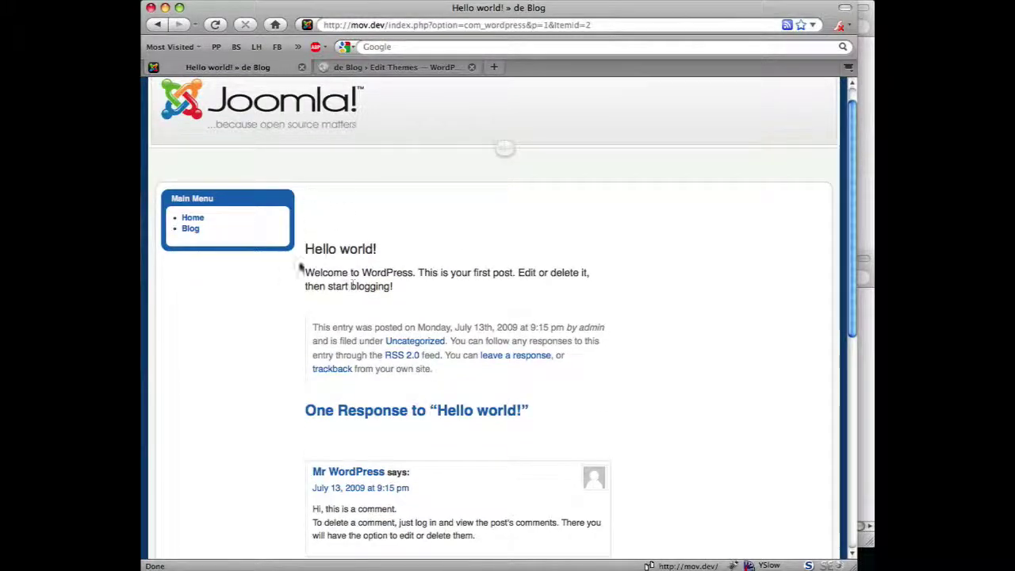
{"action": "scroll", "coordinate": [368, 266], "scroll_direction": "down", "scroll_amount": 4}
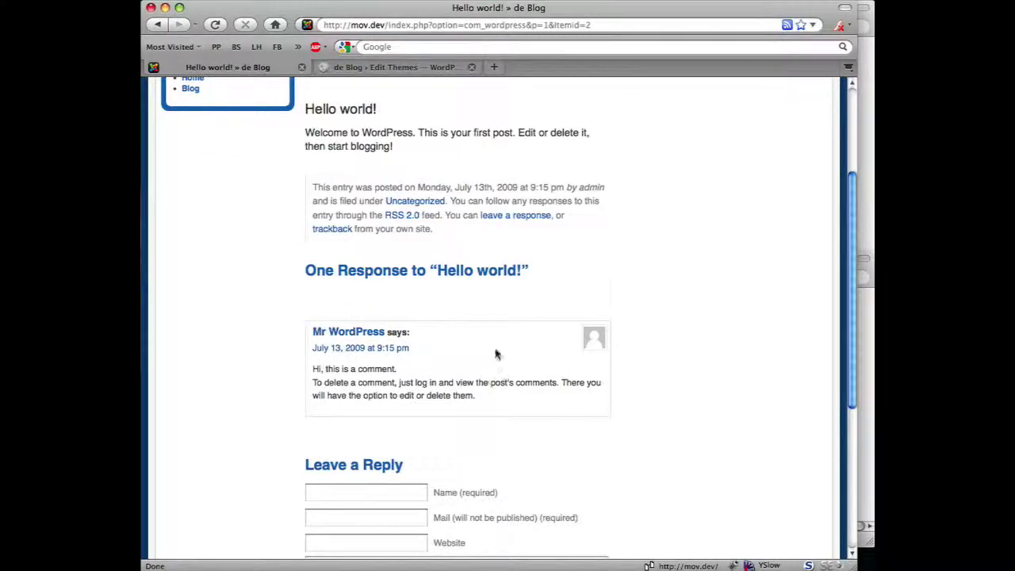
{"action": "scroll", "coordinate": [497, 349], "scroll_direction": "down", "scroll_amount": 5}
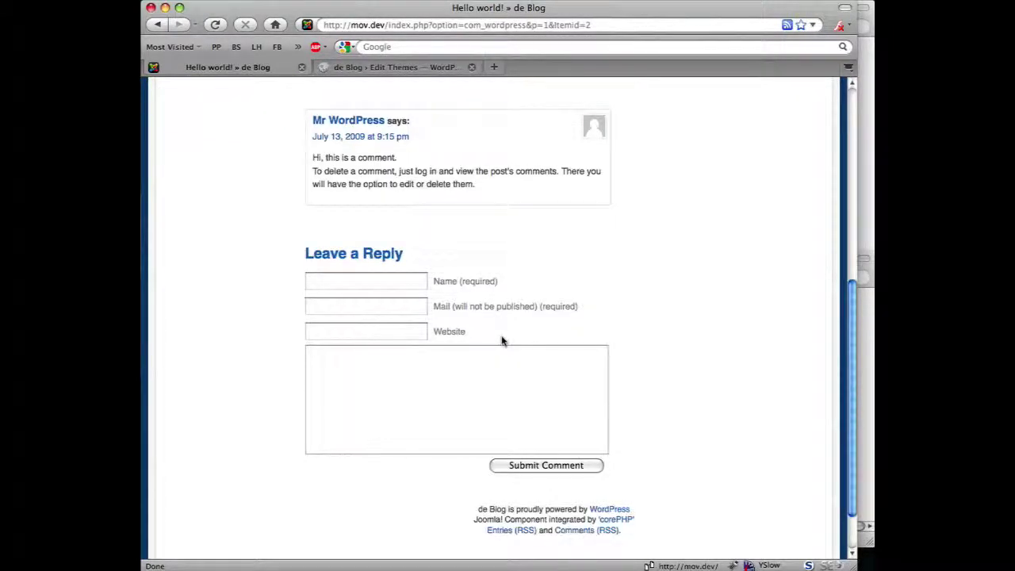
{"action": "scroll", "coordinate": [501, 341], "scroll_direction": "up", "scroll_amount": 10}
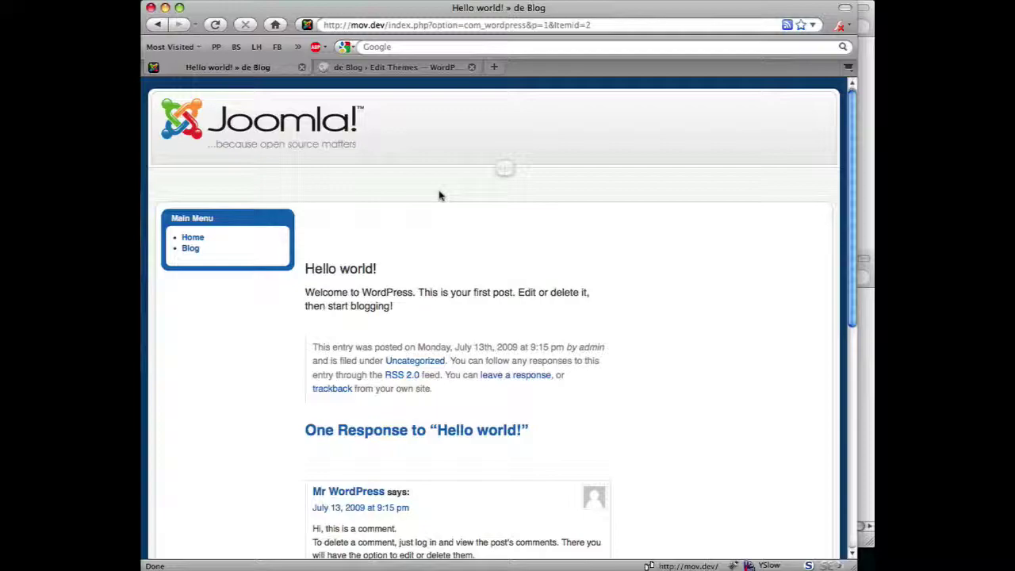
Return to the blog administration and open the General Settings.
{"action": "left_click", "coordinate": [370, 68]}
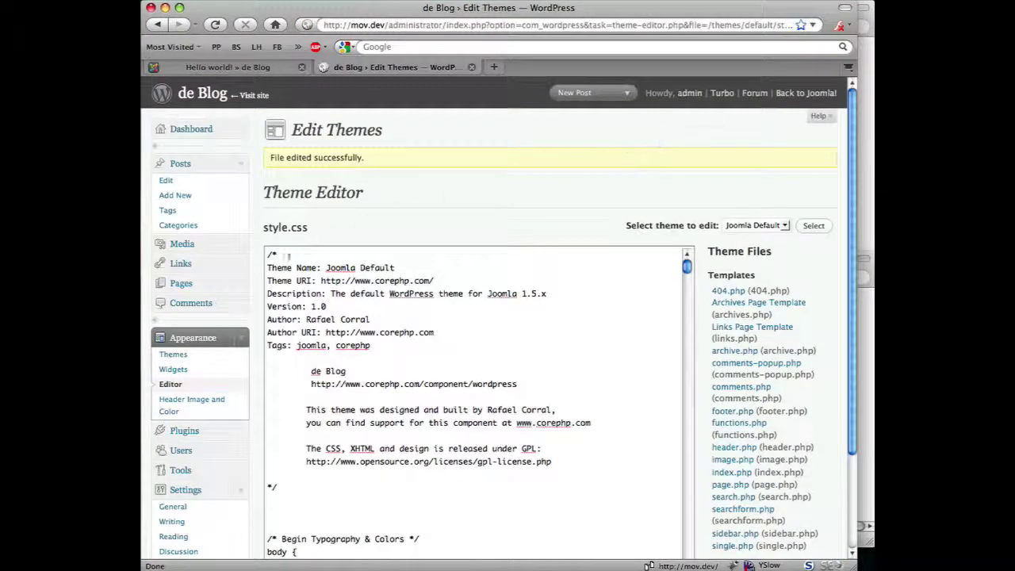
{"action": "scroll", "coordinate": [230, 325], "scroll_direction": "down", "scroll_amount": 3}
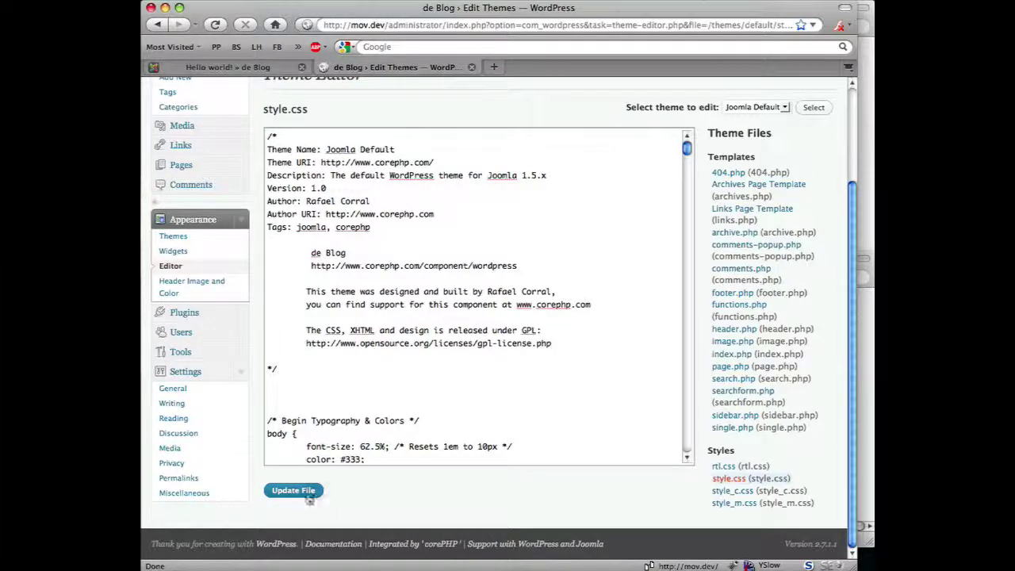
{"action": "left_click", "coordinate": [190, 397]}
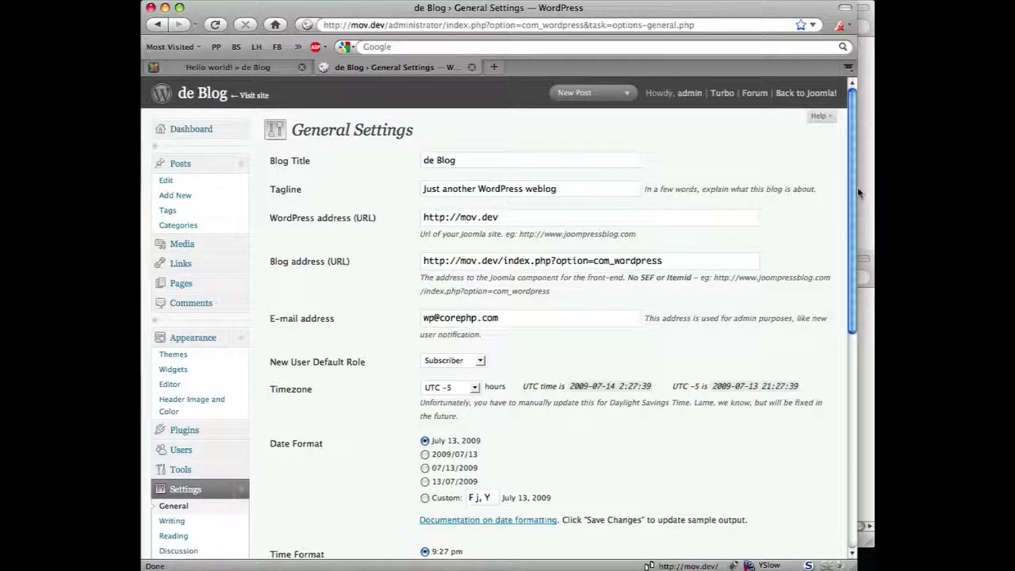
Switch to Finder and select style.css in the mov site's images/wordpress/themes/default folder.
{"action": "left_click", "coordinate": [865, 342]}
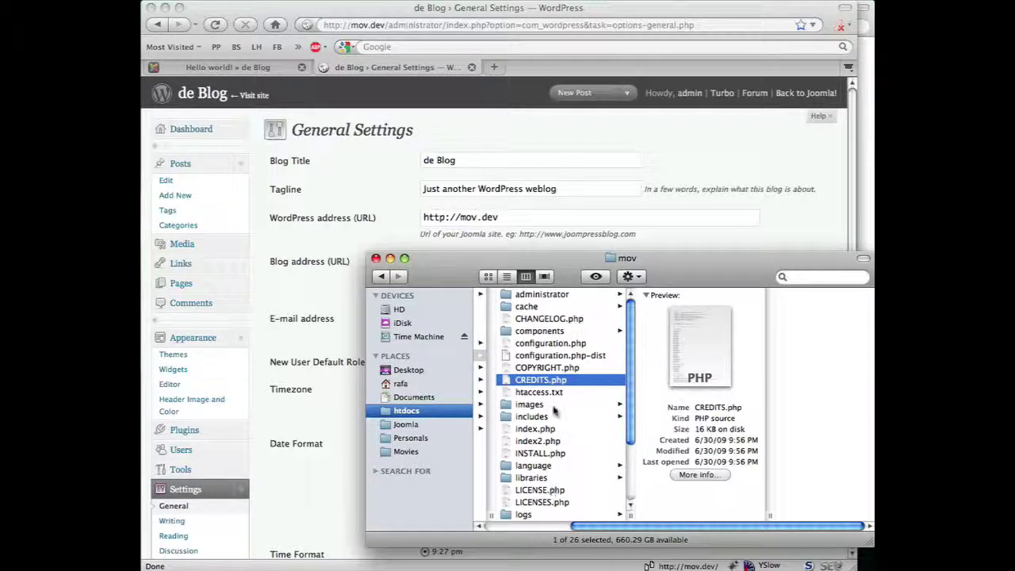
{"action": "left_click", "coordinate": [553, 405]}
{"action": "scroll", "coordinate": [698, 448], "scroll_direction": "down", "scroll_amount": 5}
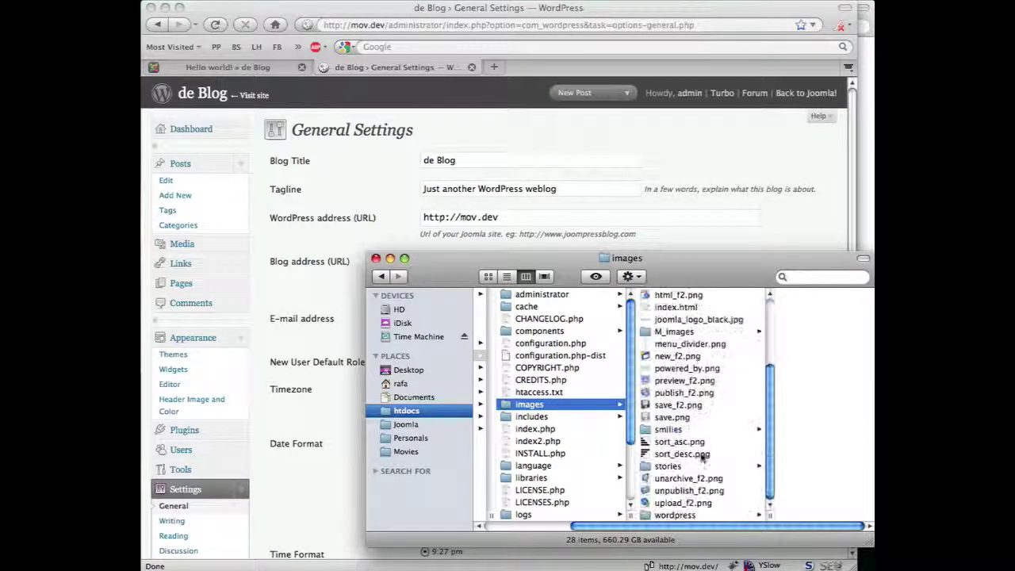
{"action": "left_click", "coordinate": [675, 515]}
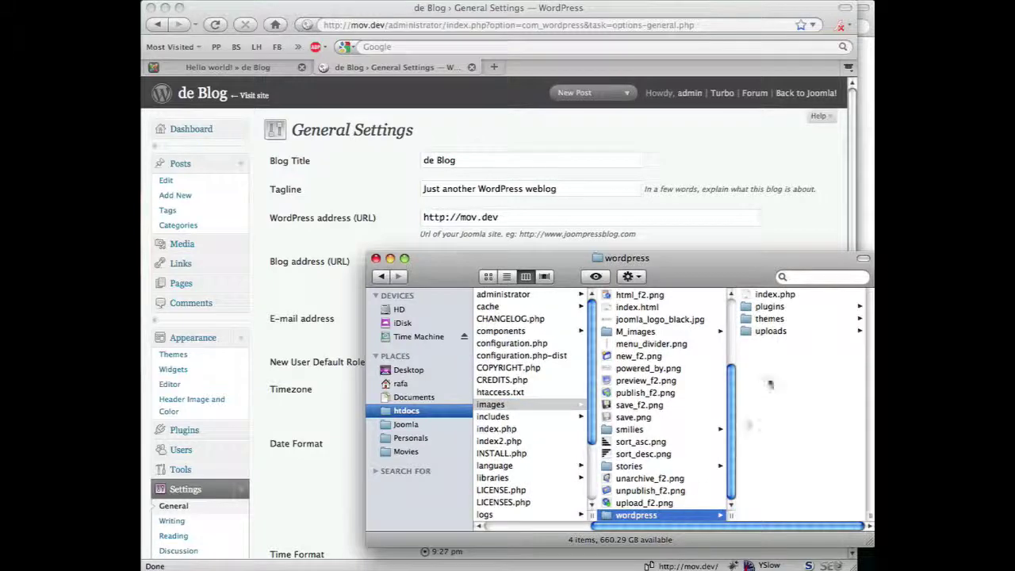
{"action": "left_click", "coordinate": [792, 317]}
{"action": "left_click", "coordinate": [770, 295]}
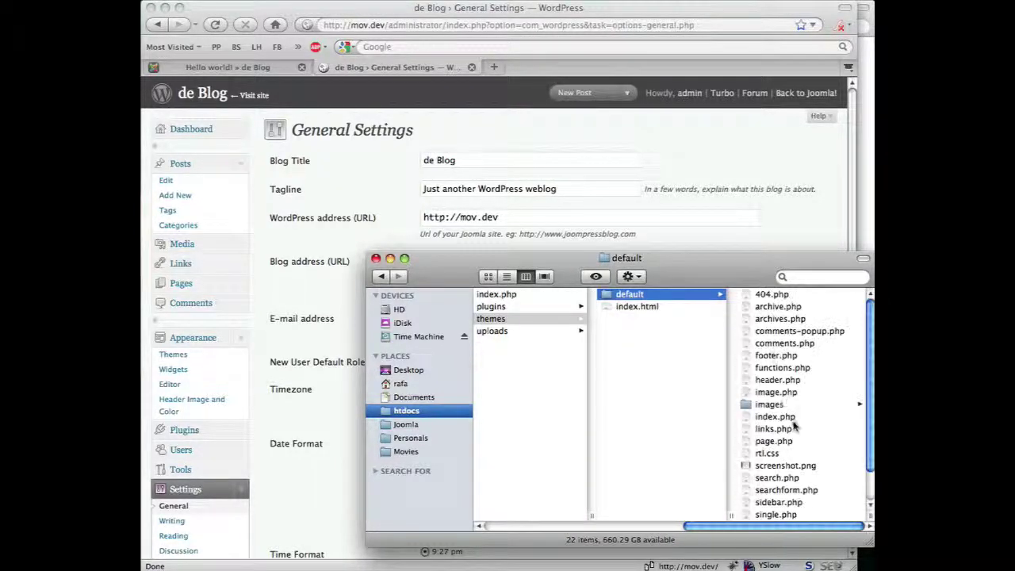
{"action": "scroll", "coordinate": [799, 489], "scroll_direction": "down", "scroll_amount": 2}
{"action": "left_click", "coordinate": [780, 514]}
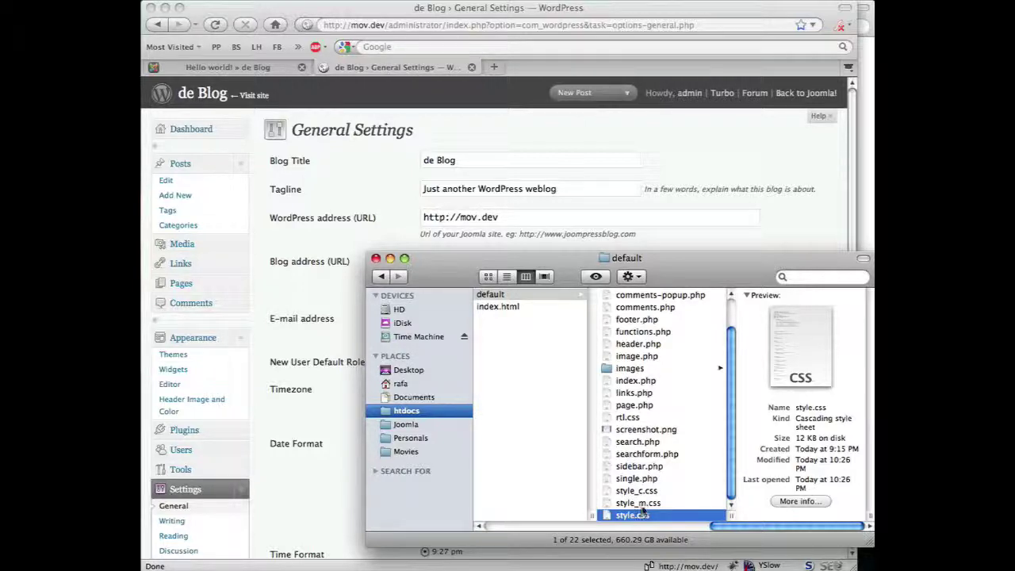
Switch back to Firefox and examine the Disable automatic role syncing option in the General Settings.
{"action": "left_click", "coordinate": [302, 412]}
{"action": "scroll", "coordinate": [333, 416], "scroll_direction": "down", "scroll_amount": 10}
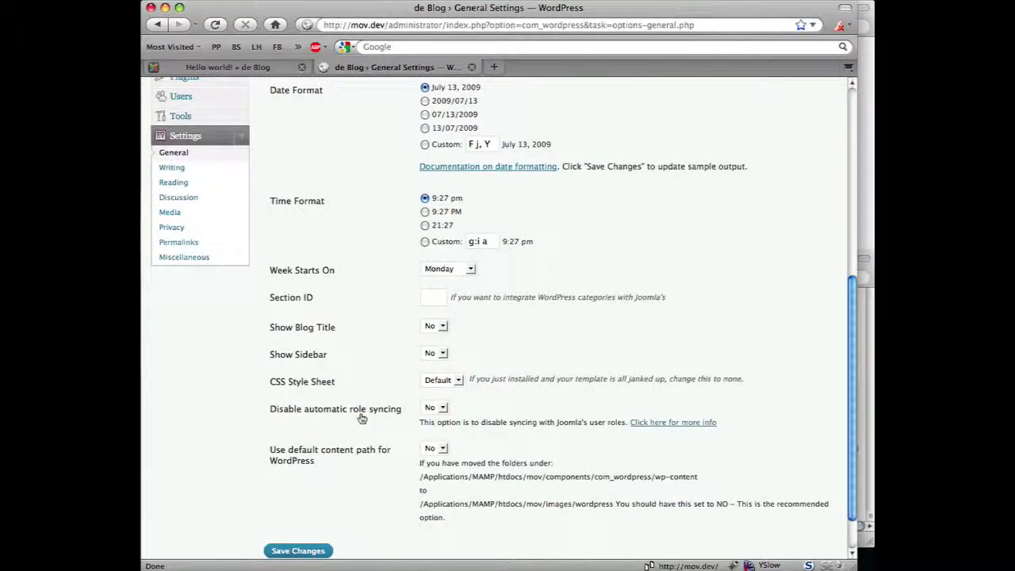
{"action": "left_click", "coordinate": [362, 418]}
{"action": "scroll", "coordinate": [571, 458], "scroll_direction": "up", "scroll_amount": 1}
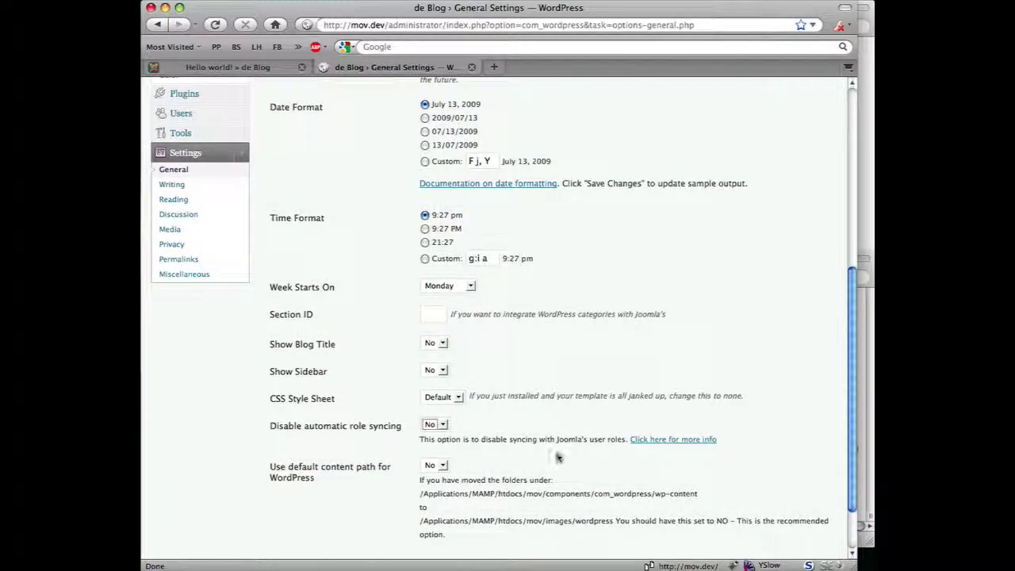
Select the images/wordpress folder in Finder, then return to the Use default content path option in the General Settings.
{"action": "left_click", "coordinate": [866, 369]}
{"action": "scroll", "coordinate": [833, 369], "scroll_direction": "left", "scroll_amount": 5}
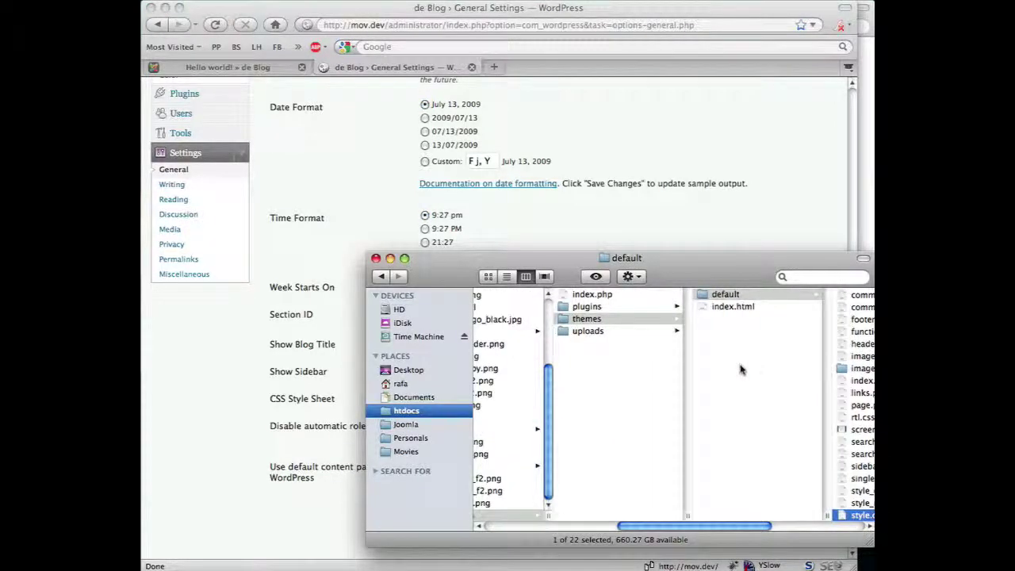
{"action": "scroll", "coordinate": [743, 370], "scroll_direction": "left", "scroll_amount": 5}
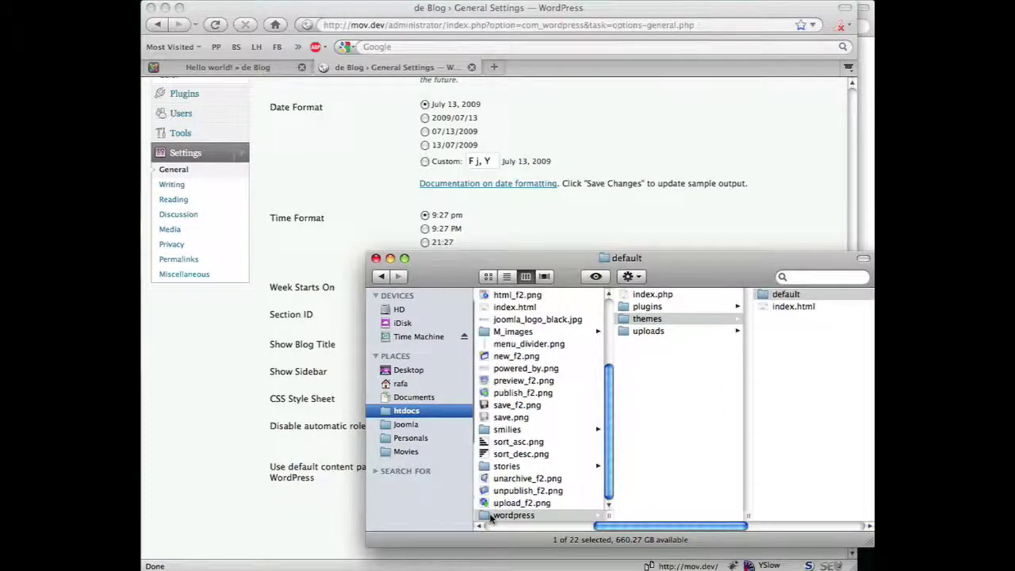
{"action": "left_click", "coordinate": [495, 515]}
{"action": "left_click", "coordinate": [305, 498]}
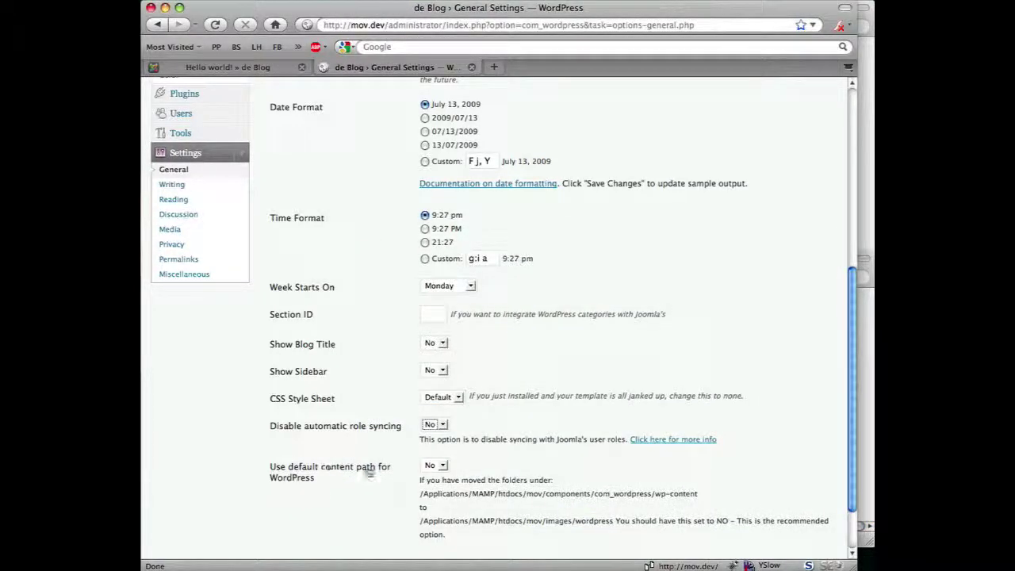
In Finder, open components/com_wordpress/wp-content and select index.php and the plugins, themes and uploads folders.
{"action": "left_click", "coordinate": [870, 396]}
{"action": "scroll", "coordinate": [512, 453], "scroll_direction": "left", "scroll_amount": 5}
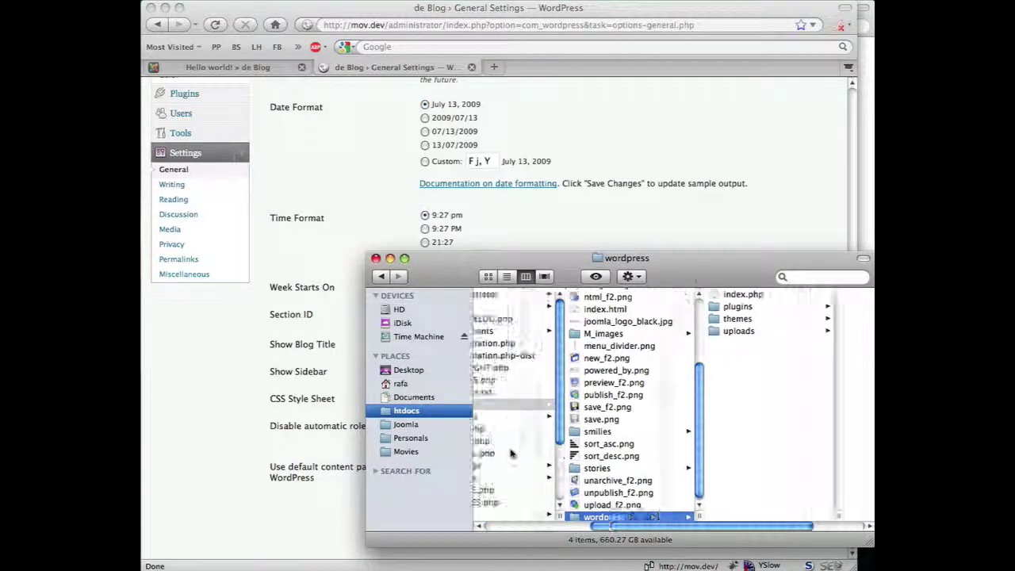
{"action": "left_click", "coordinate": [590, 332]}
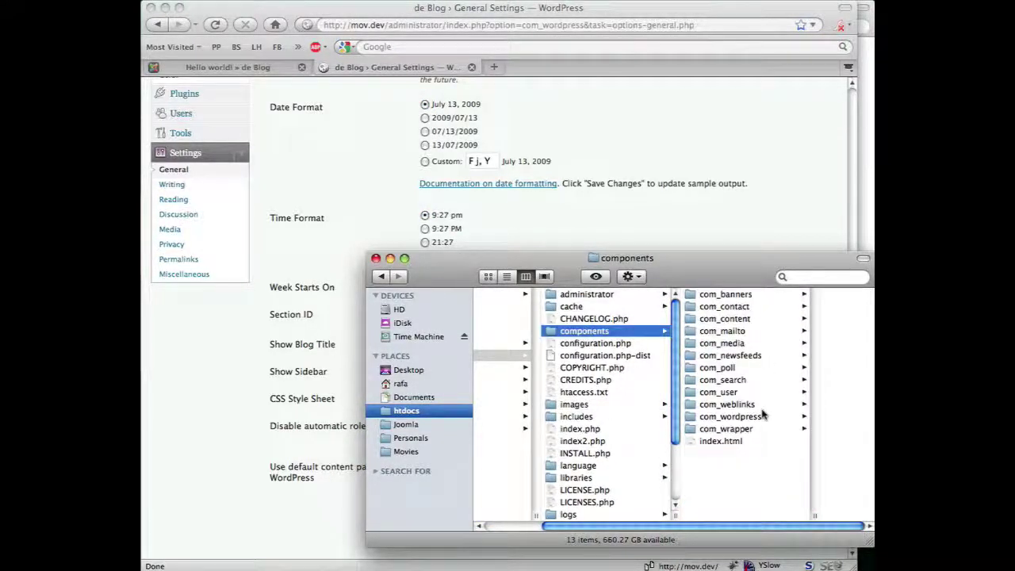
{"action": "left_click", "coordinate": [726, 417]}
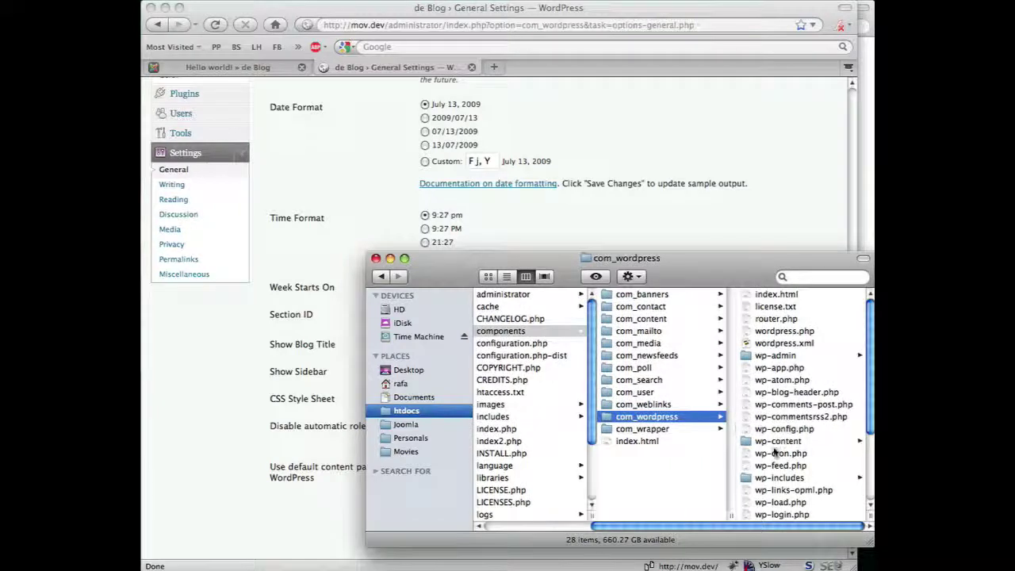
{"action": "left_click", "coordinate": [768, 441]}
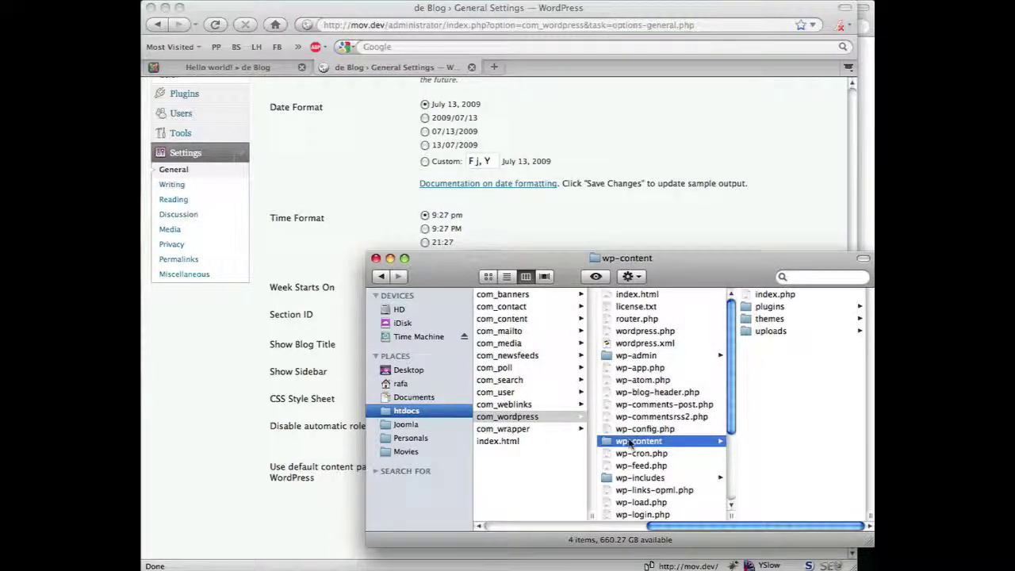
{"action": "left_click_drag", "start_coordinate": [800, 372], "coordinate": [781, 295]}
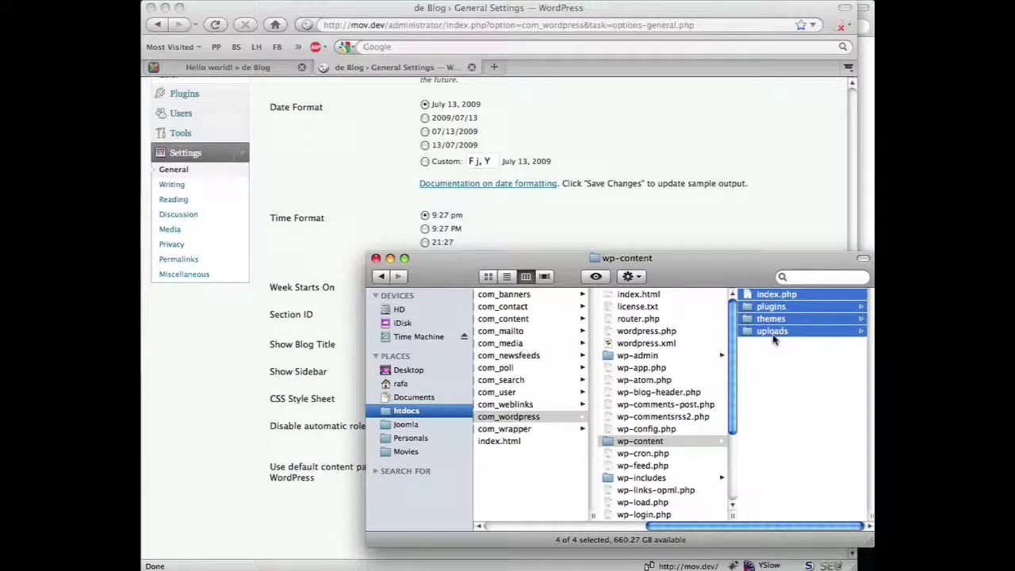
Open the wordpress folder inside the site's images folder to compare its contents with wp-content.
{"action": "scroll", "coordinate": [753, 361], "scroll_direction": "left", "scroll_amount": 5}
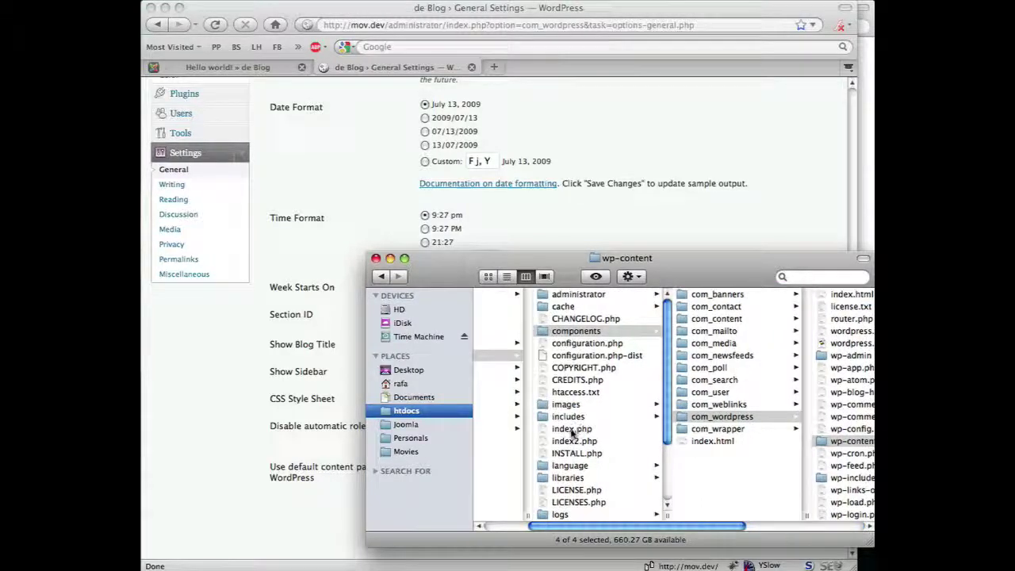
{"action": "left_click", "coordinate": [565, 405]}
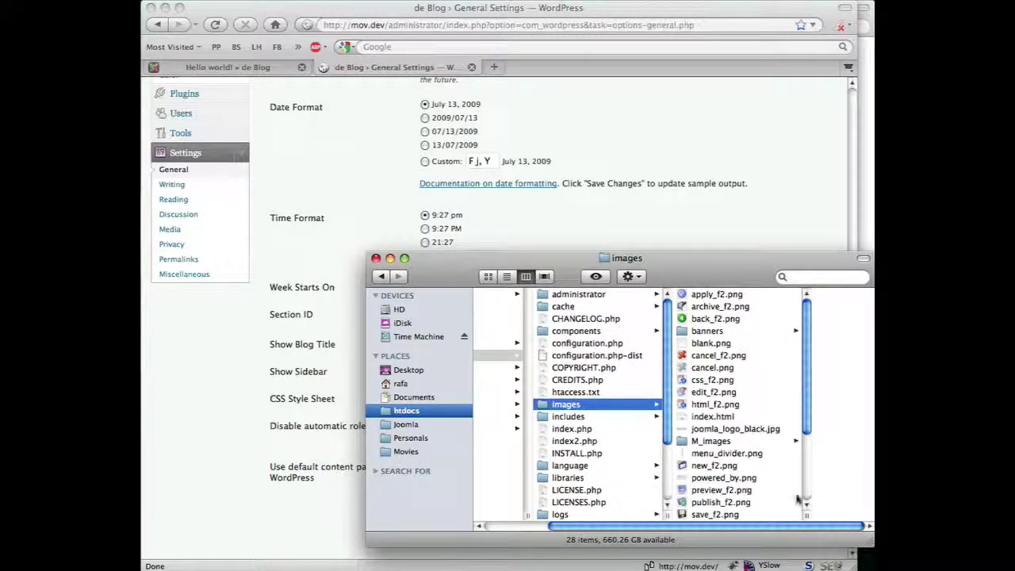
{"action": "scroll", "coordinate": [793, 499], "scroll_direction": "down", "scroll_amount": 3}
{"action": "left_click", "coordinate": [781, 516]}
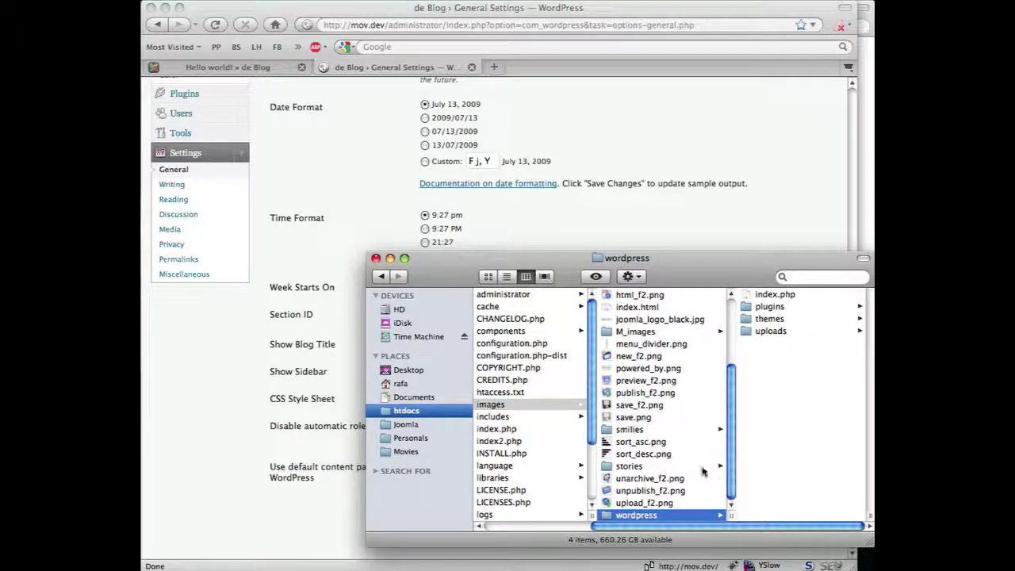
Check the Use default content path for WordPress option in the General Settings against the images/wordpress folder in Finder.
{"action": "left_click", "coordinate": [289, 453]}
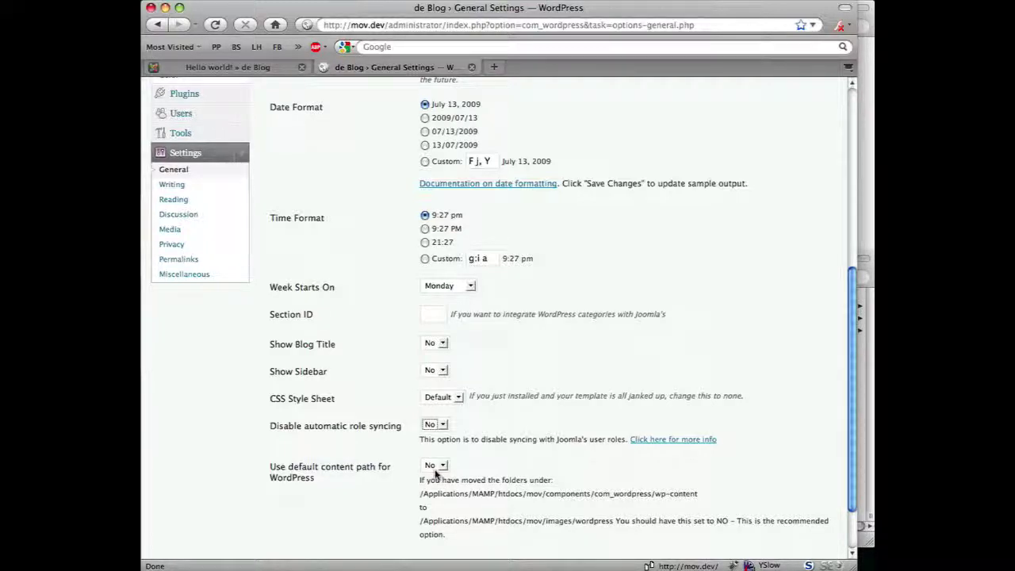
{"action": "scroll", "coordinate": [434, 474], "scroll_direction": "up", "scroll_amount": 1}
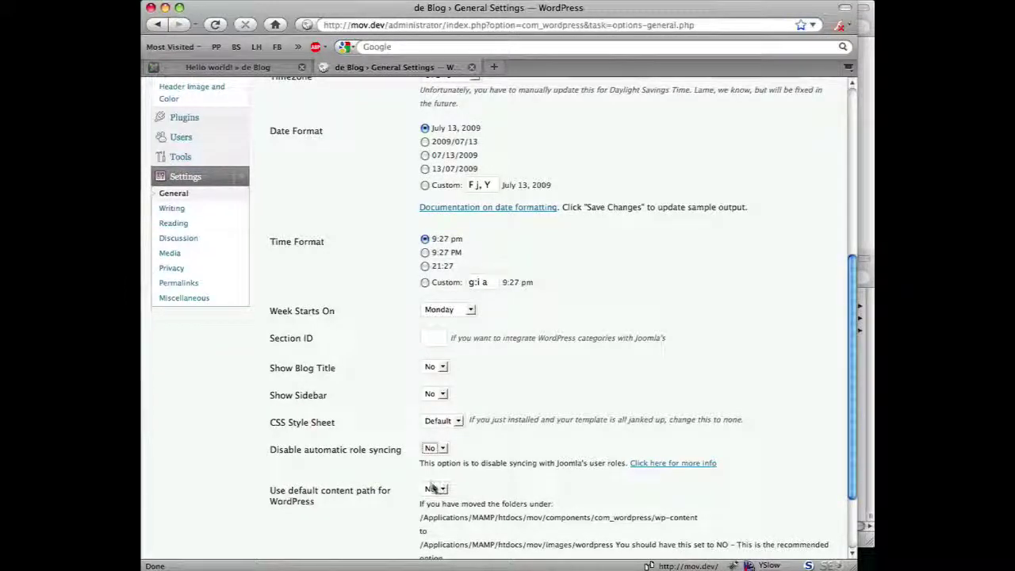
{"action": "left_click", "coordinate": [866, 363]}
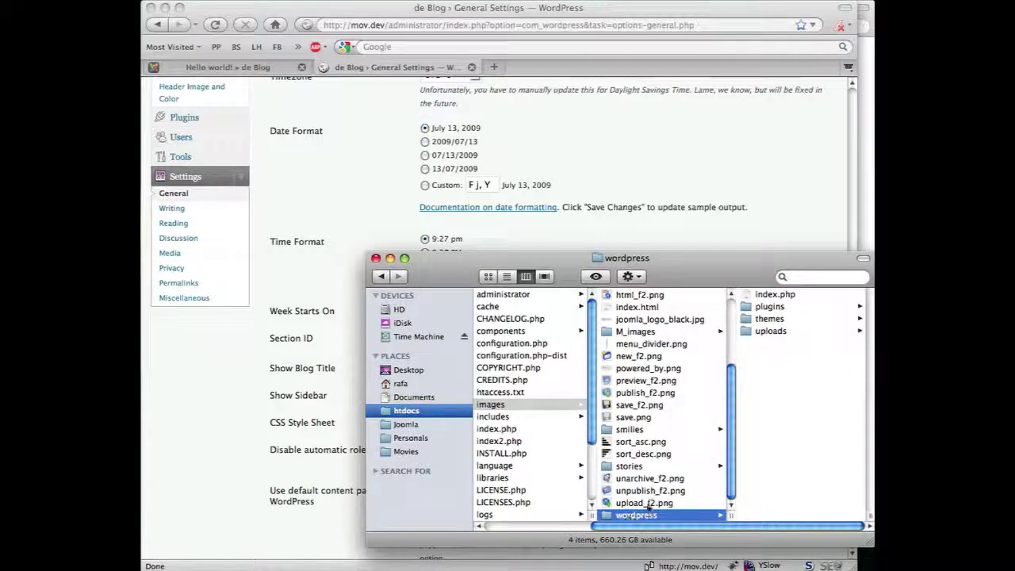
Return to the General Settings page in the browser and review the options from the content path up to the Blog Title.
{"action": "left_click", "coordinate": [291, 516]}
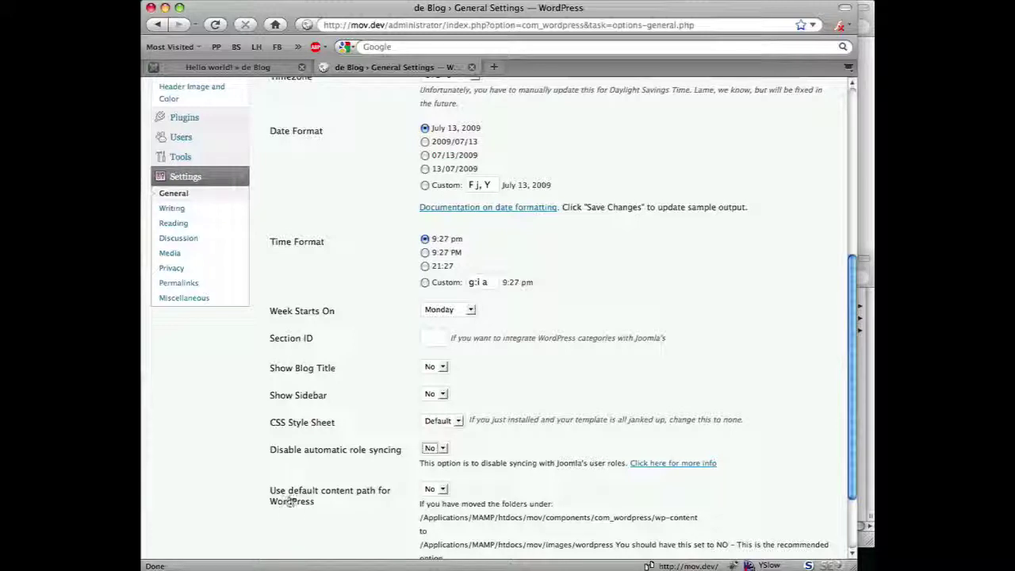
{"action": "scroll", "coordinate": [289, 489], "scroll_direction": "up", "scroll_amount": 2}
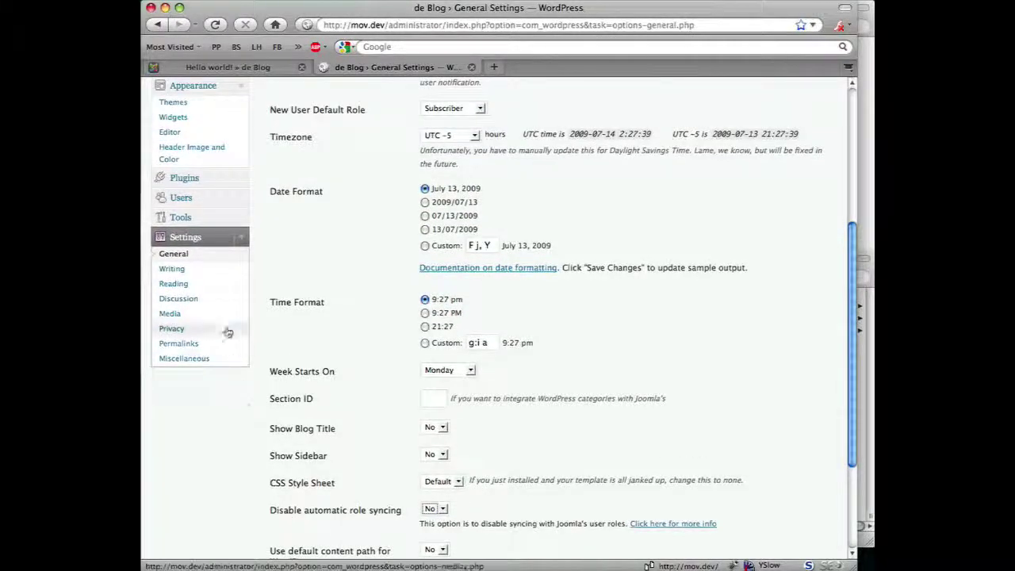
{"action": "scroll", "coordinate": [252, 347], "scroll_direction": "up", "scroll_amount": 3}
{"action": "scroll", "coordinate": [252, 347], "scroll_direction": "up", "scroll_amount": 5}
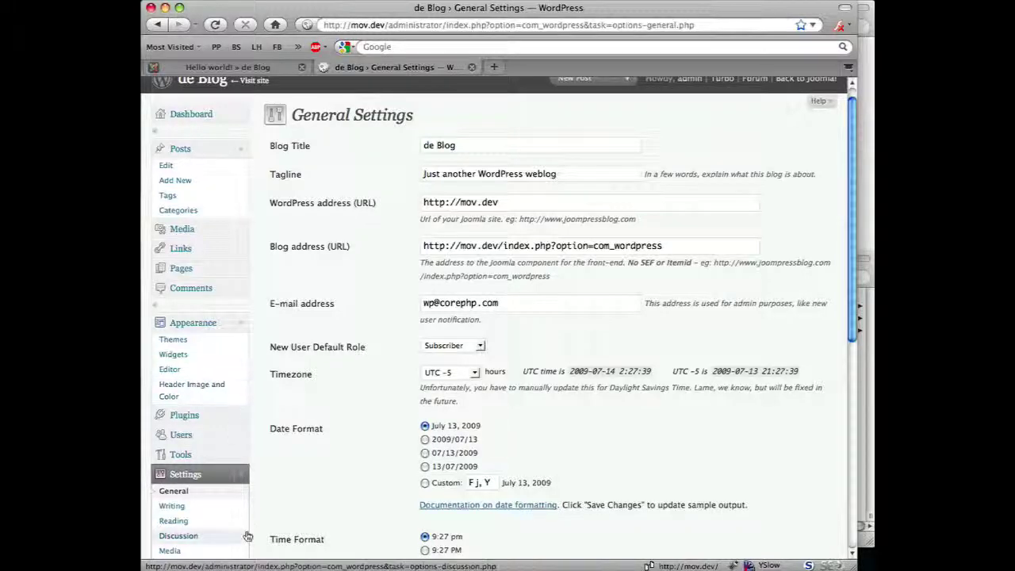
{"action": "scroll", "coordinate": [245, 531], "scroll_direction": "down", "scroll_amount": 3}
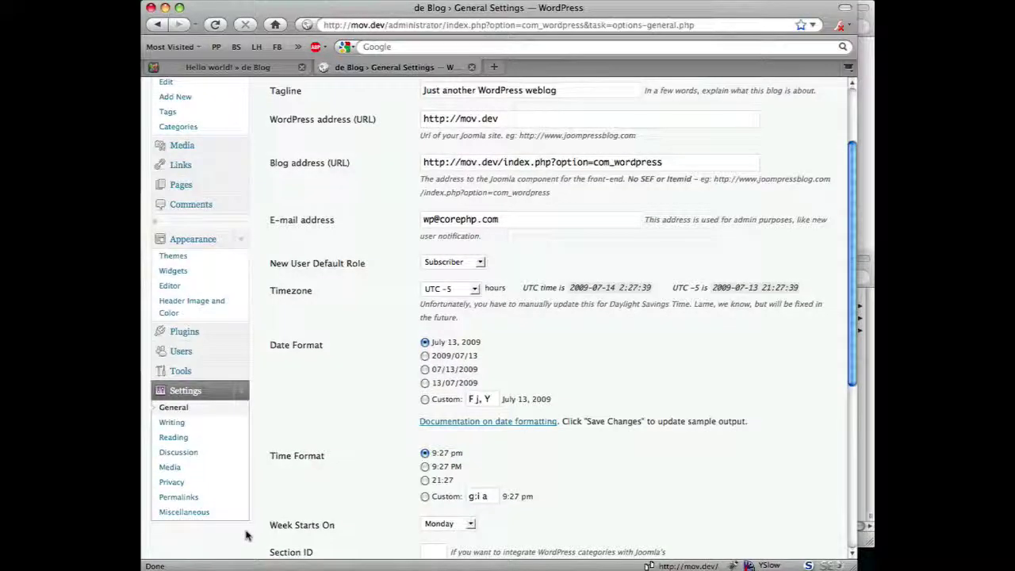
In Finder, open the com_wordpress folder inside the site's administrator/components folder.
{"action": "left_click", "coordinate": [866, 410]}
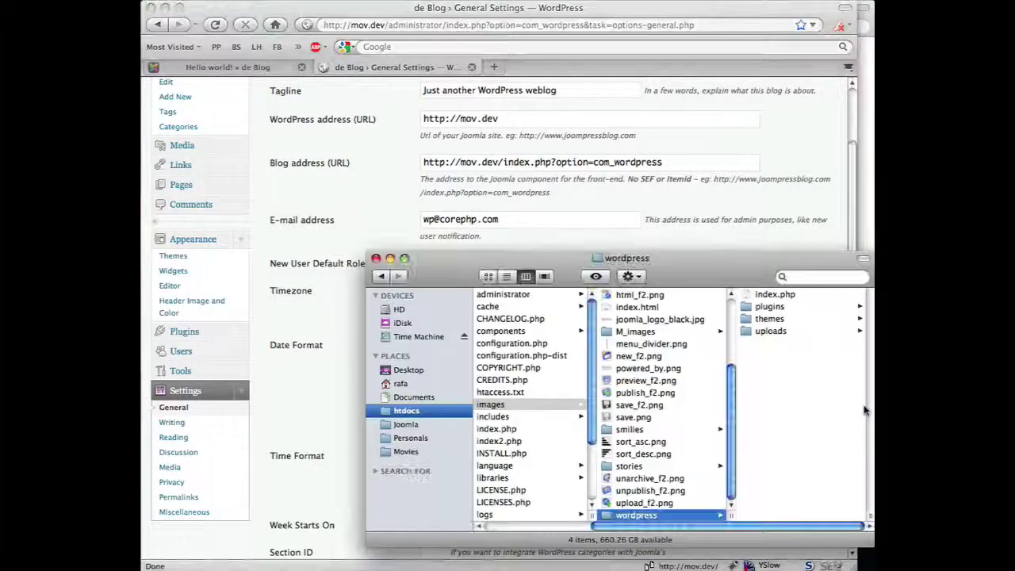
{"action": "scroll", "coordinate": [833, 413], "scroll_direction": "left", "scroll_amount": 2}
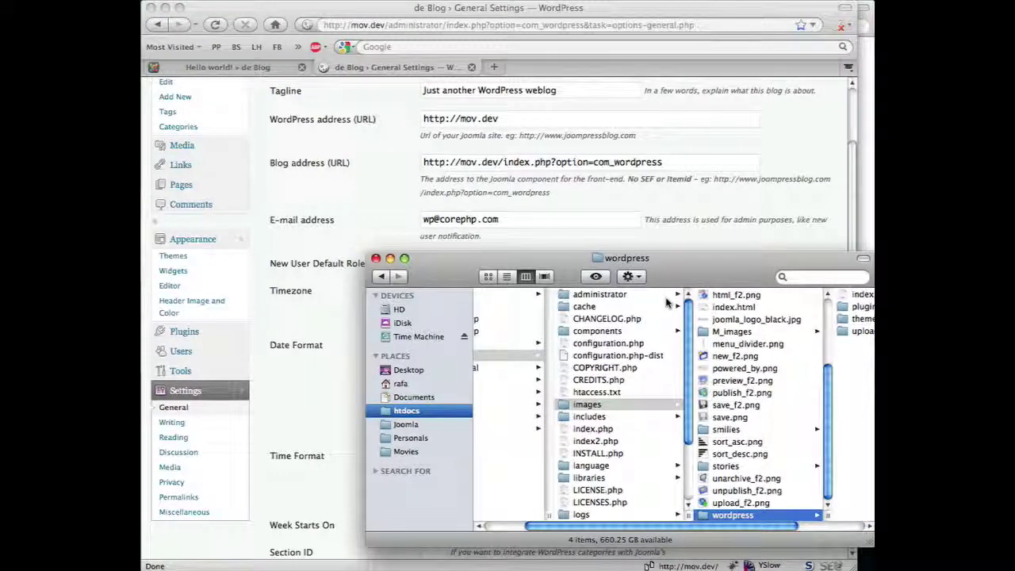
{"action": "left_click", "coordinate": [616, 296]}
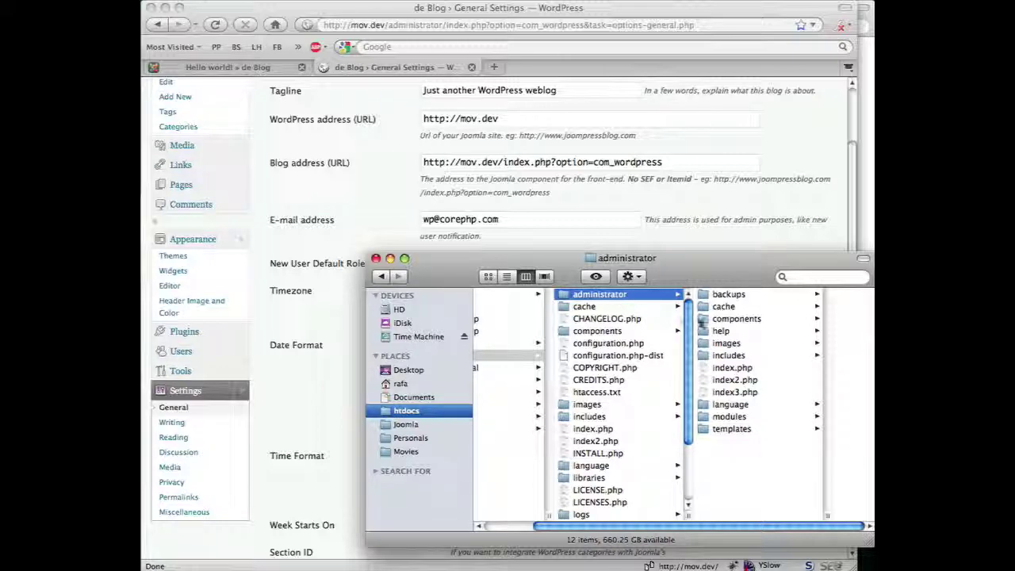
{"action": "left_click", "coordinate": [735, 318]}
{"action": "scroll", "coordinate": [801, 444], "scroll_direction": "down", "scroll_amount": 5}
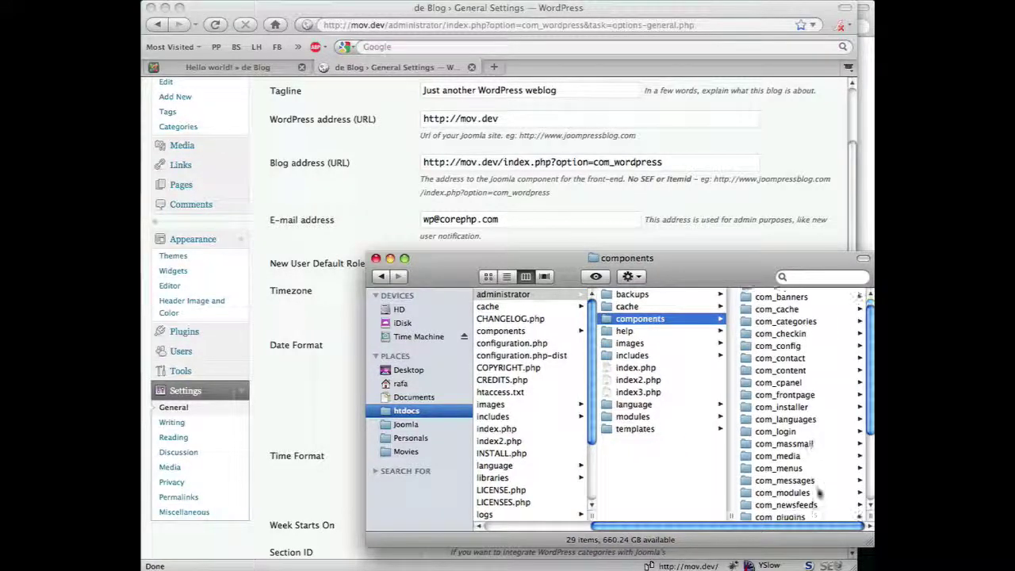
{"action": "left_click", "coordinate": [813, 504]}
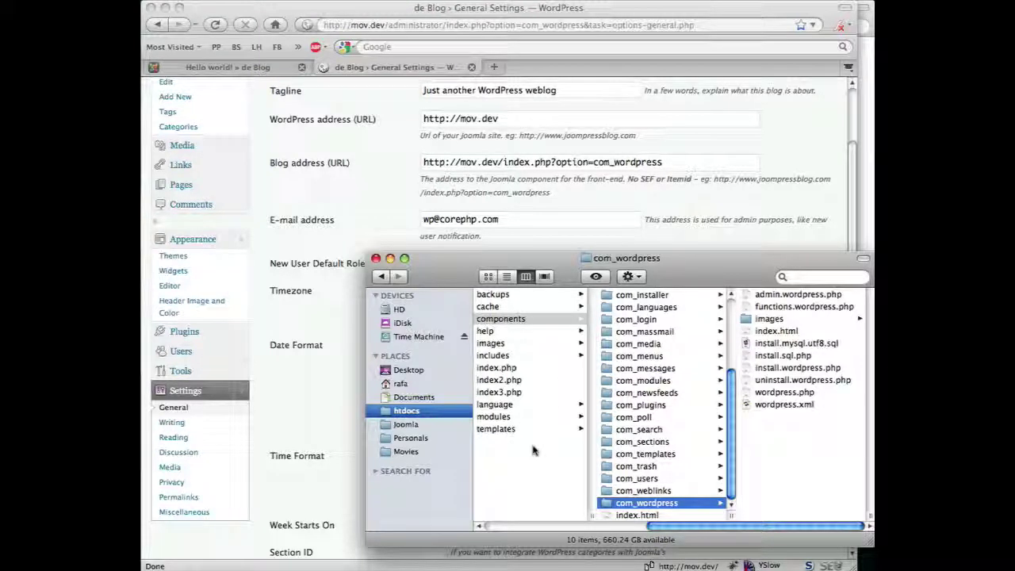
Move wordpress.php from com_wordpress up into the administrator folder and select it there.
{"action": "left_click", "coordinate": [767, 393]}
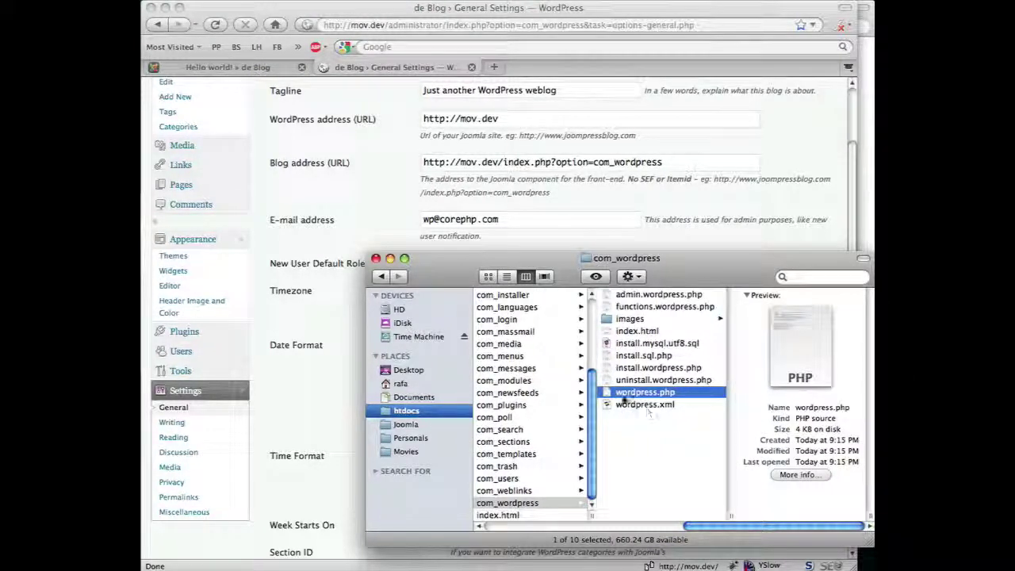
{"action": "scroll", "coordinate": [624, 400], "scroll_direction": "left", "scroll_amount": 5}
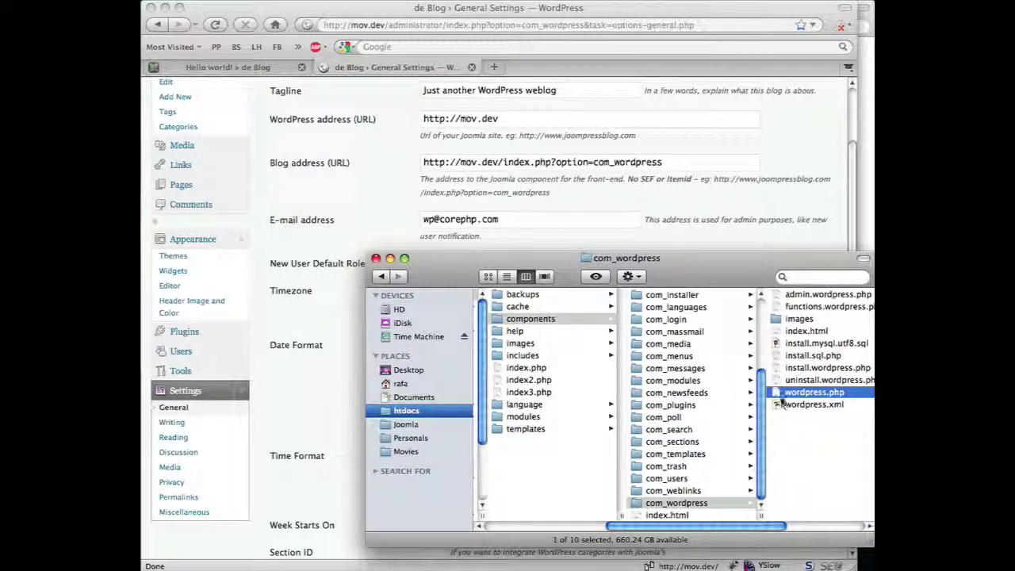
{"action": "left_click_drag", "start_coordinate": [782, 396], "coordinate": [568, 472]}
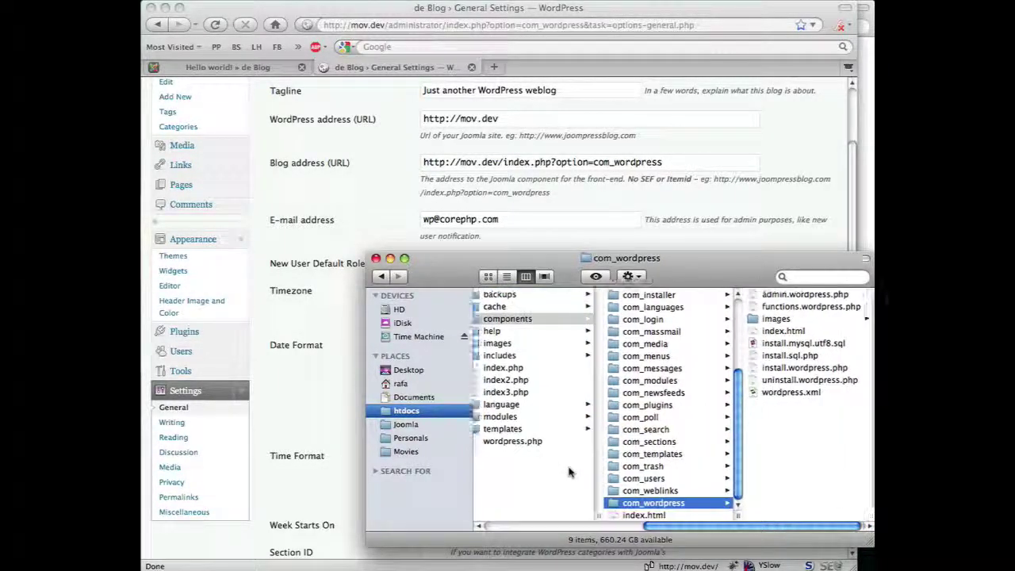
{"action": "scroll", "coordinate": [627, 438], "scroll_direction": "left", "scroll_amount": 5}
{"action": "left_click", "coordinate": [632, 442]}
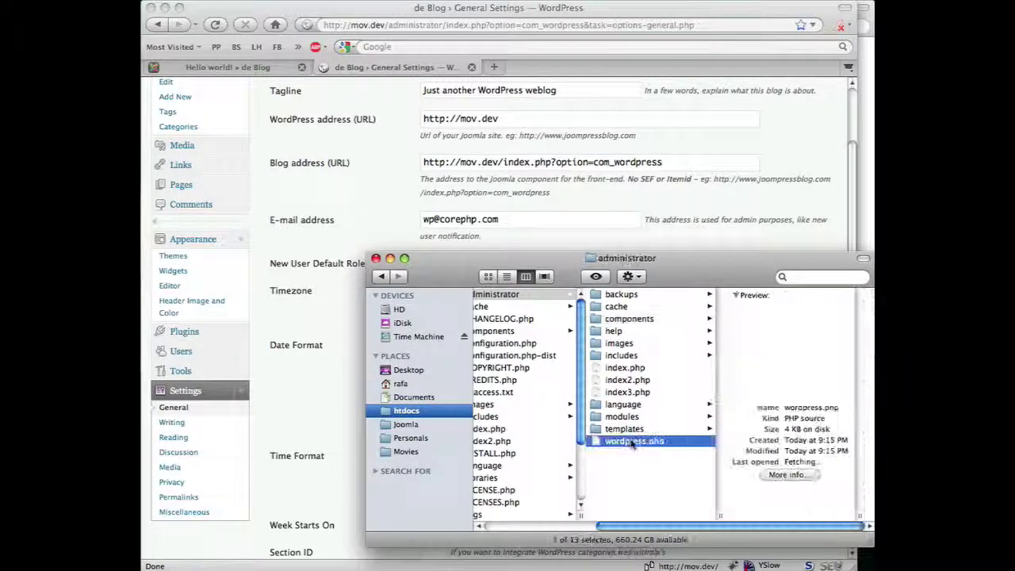
{"action": "scroll", "coordinate": [632, 442], "scroll_direction": "left", "scroll_amount": 2}
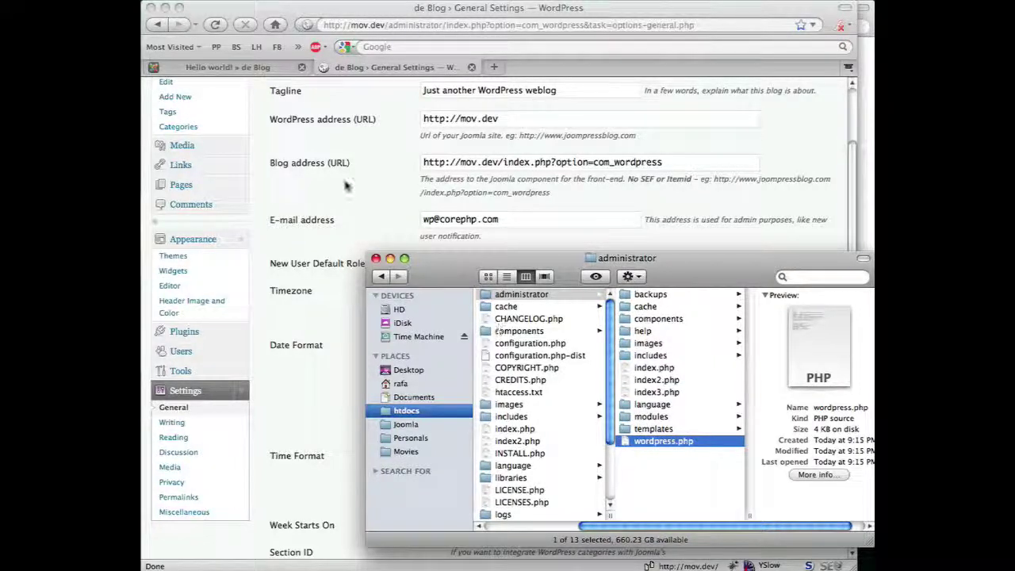
Switch back to the blog admin in the browser, start a new post and open its Add an Image uploader.
{"action": "left_click", "coordinate": [374, 199]}
{"action": "scroll", "coordinate": [238, 174], "scroll_direction": "up", "scroll_amount": 1}
{"action": "left_click", "coordinate": [185, 147]}
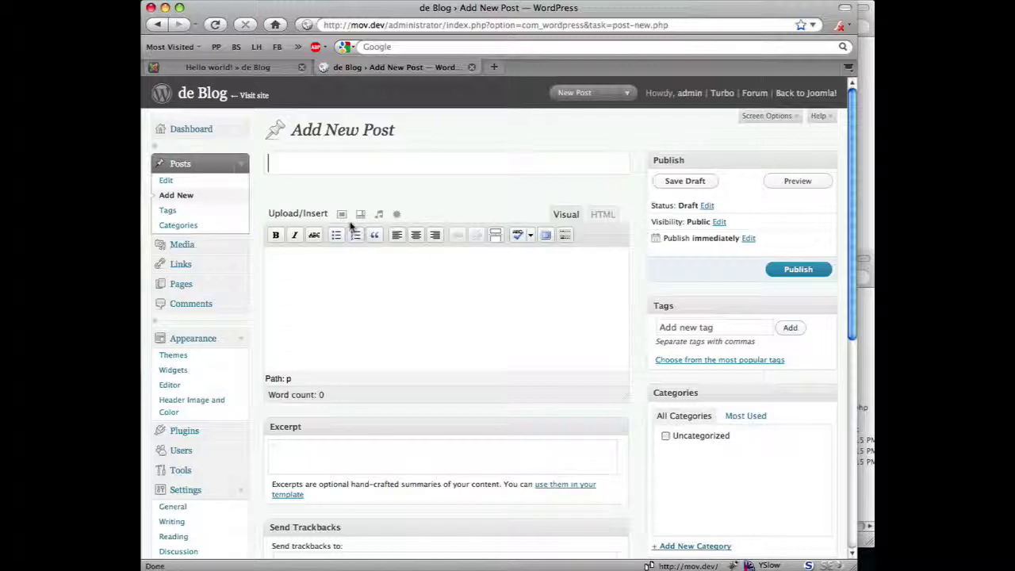
{"action": "left_click", "coordinate": [341, 214]}
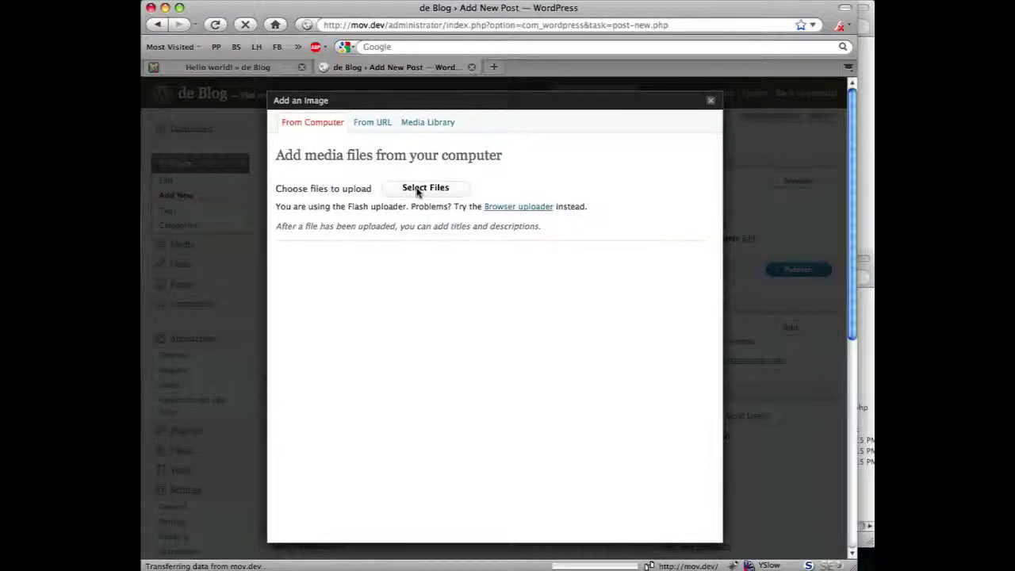
Check the Flash uploader's file selection dialog, then leave it without choosing a file and return to the Add an Image window.
{"action": "left_click", "coordinate": [418, 189]}
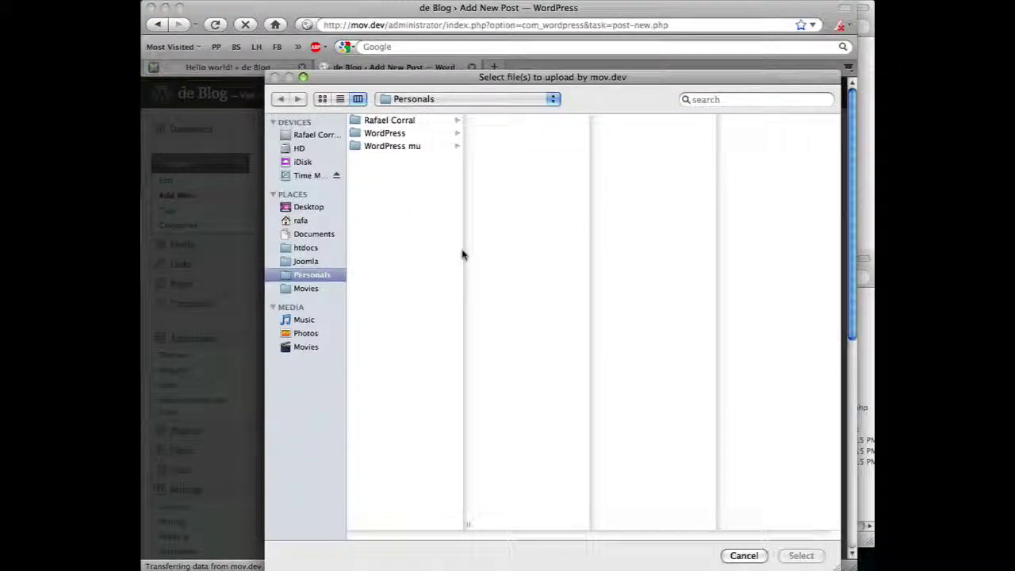
{"action": "key", "text": "Escape"}
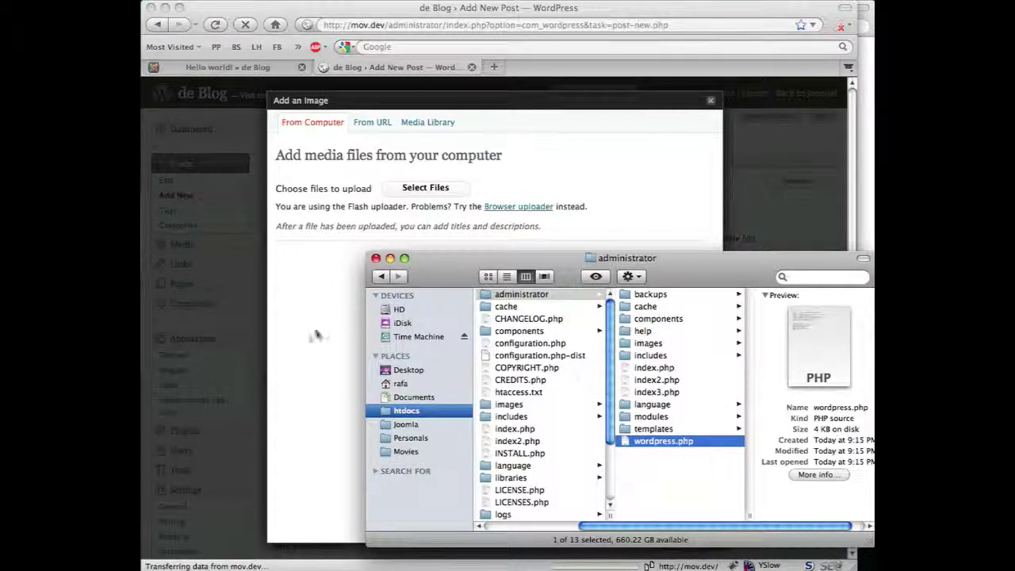
{"action": "key", "text": "Escape"}
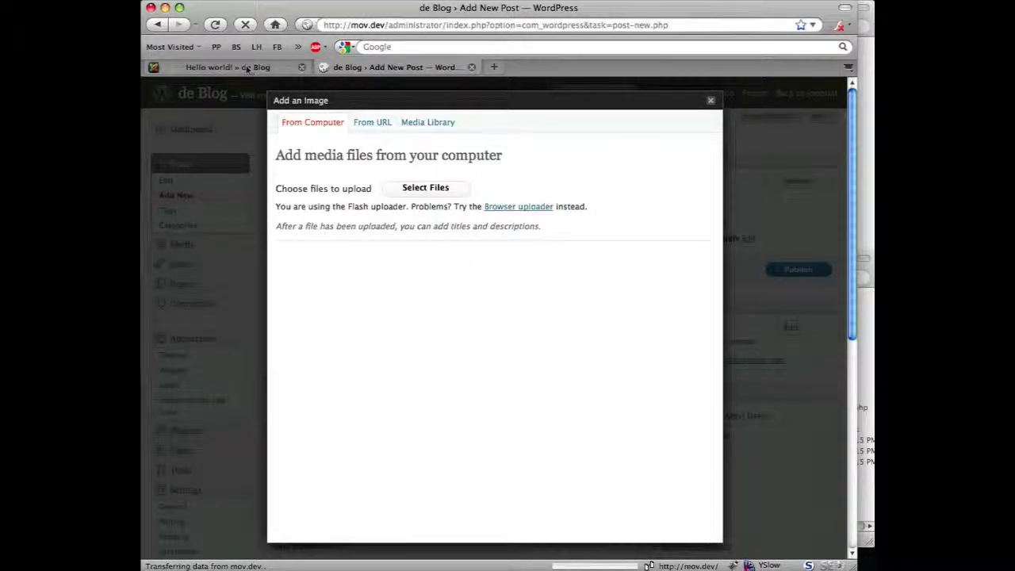